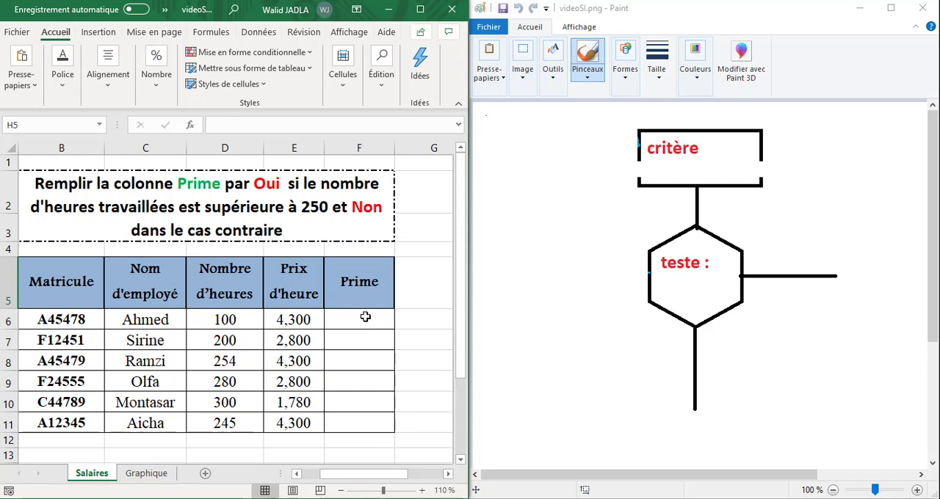
Examine the Prime and Nombre d'heures columns of the salary table against the 250-hour rule
drag(365, 292, 367, 419)
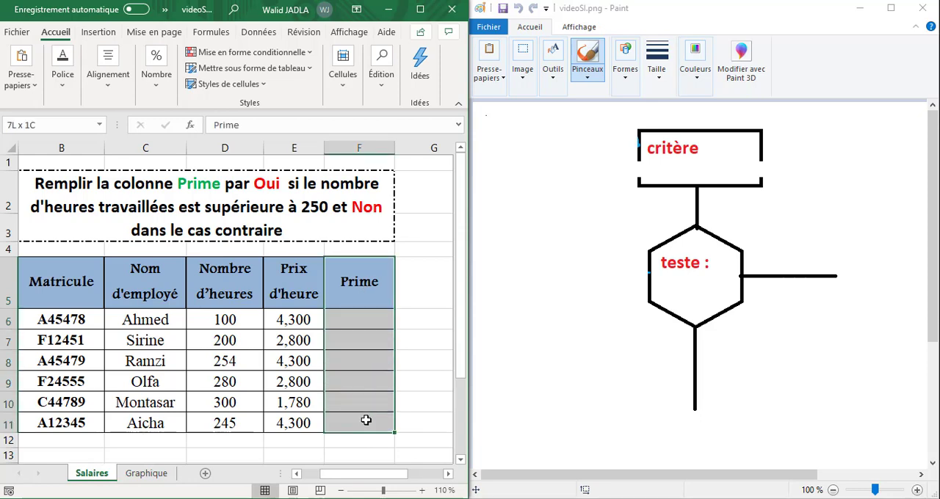
click(363, 325)
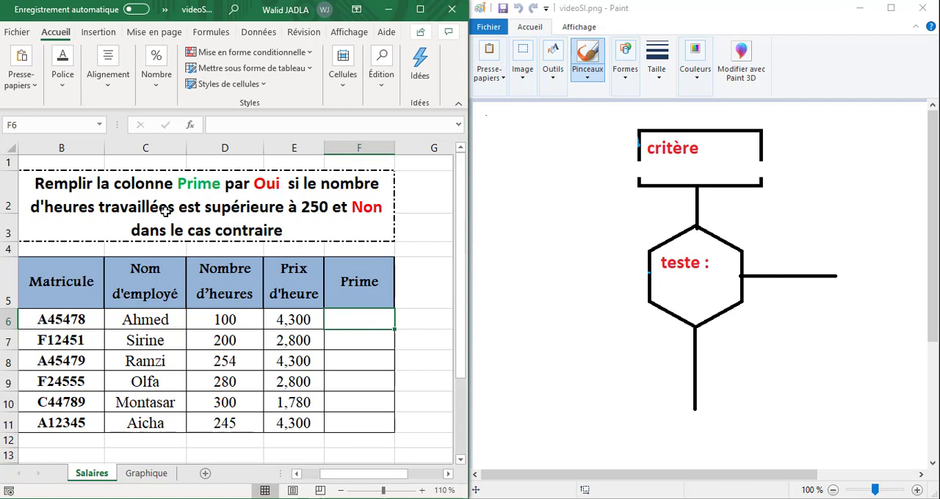
click(224, 276)
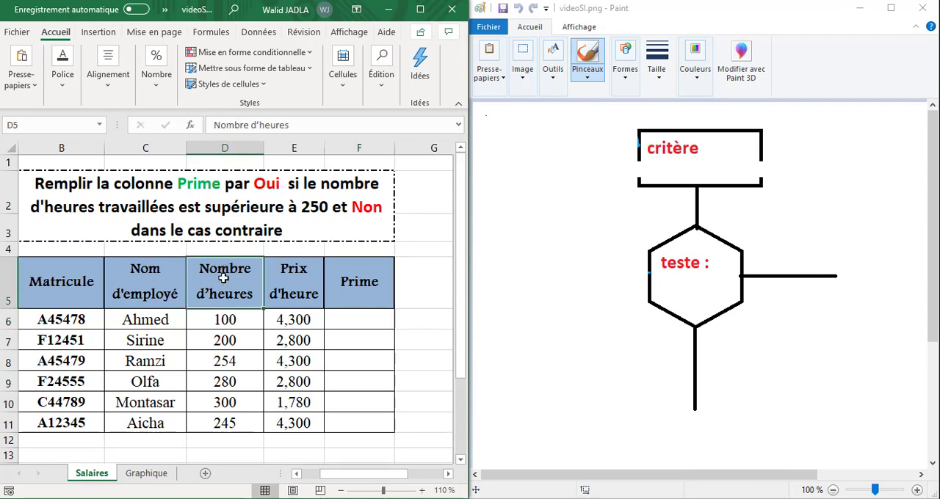
drag(224, 277, 224, 402)
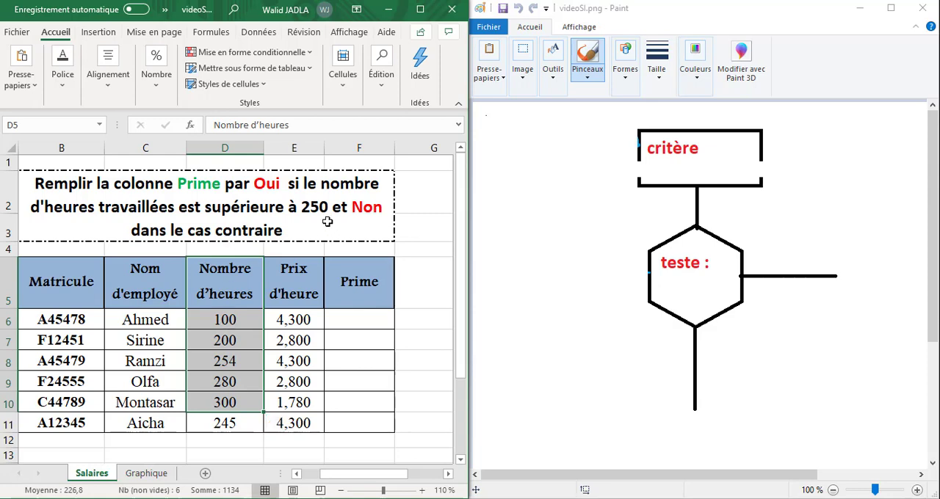
click(361, 325)
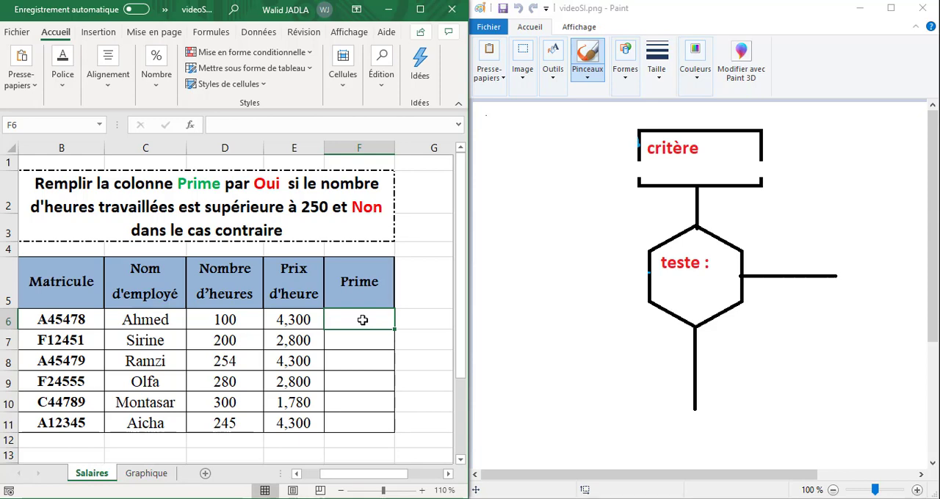
click(235, 318)
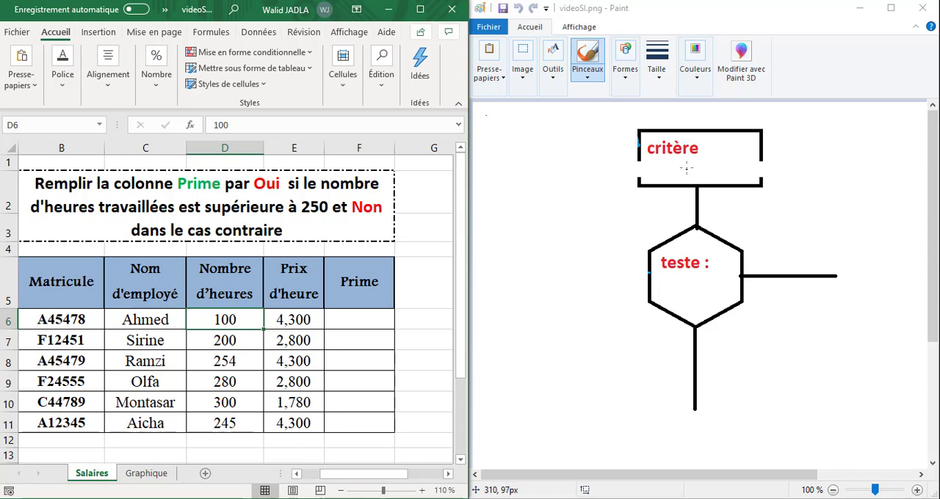
In Paint, add the text "nbH" under "critère" in the flowchart's criterion box
click(555, 76)
click(570, 112)
click(659, 158)
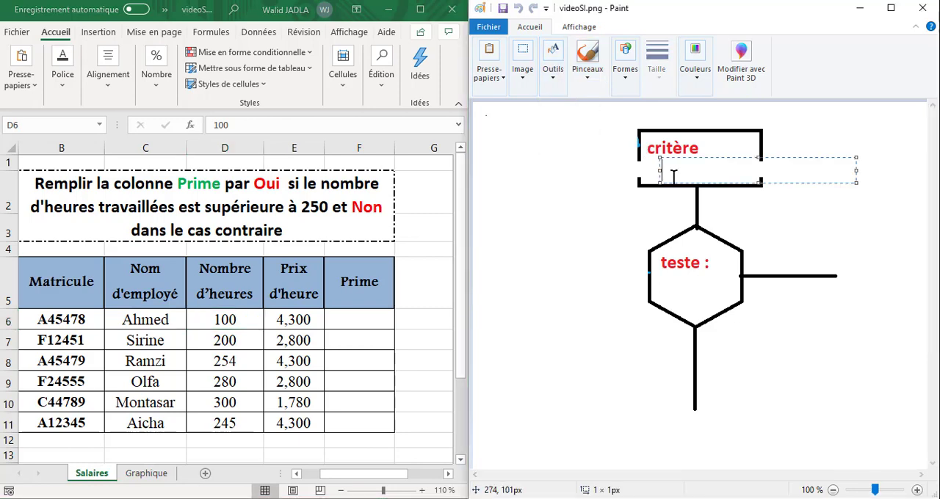
text(nbH)
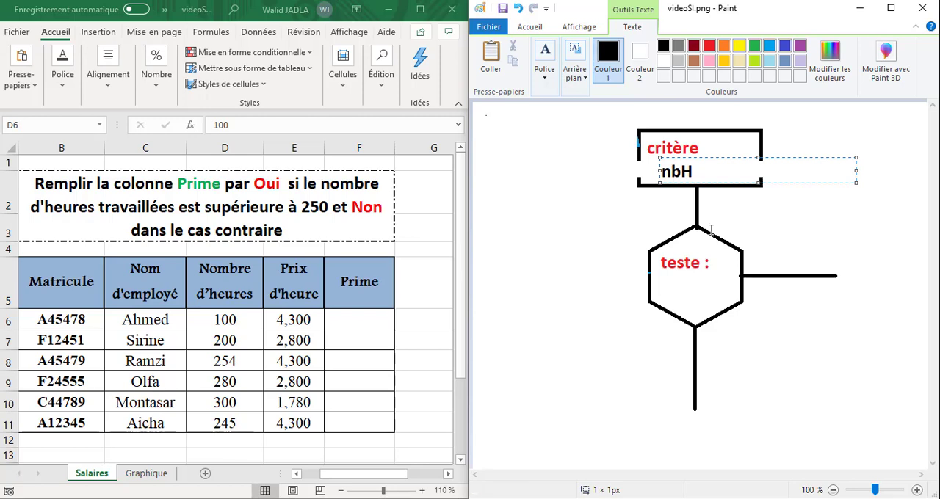
click(672, 297)
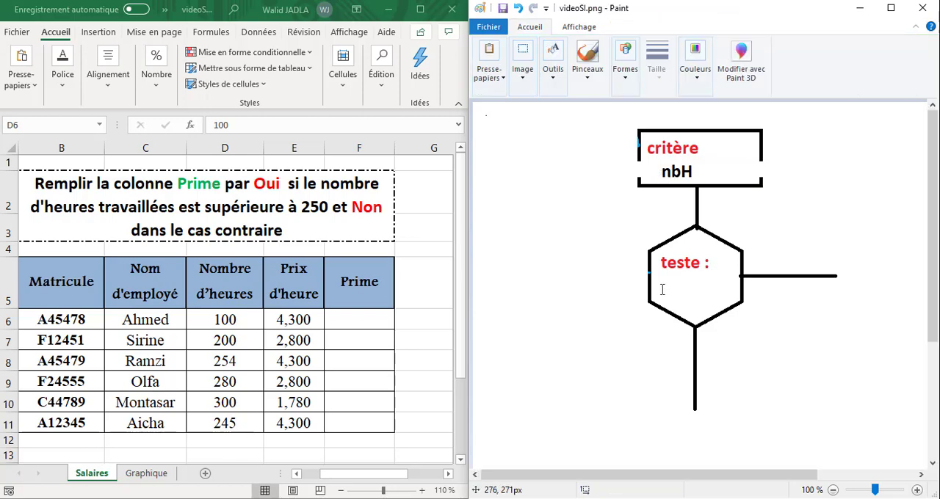
Write the condition "nbH>250" under "teste :" inside the flowchart's hexagon
click(661, 277)
text(nbr)
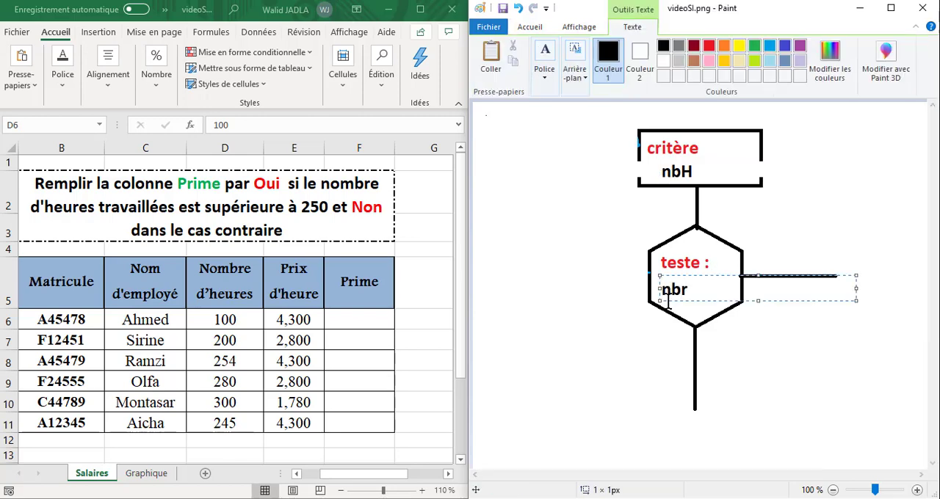
key(BackSpace)
text(h)
key(BackSpace)
text(H>250)
click(694, 320)
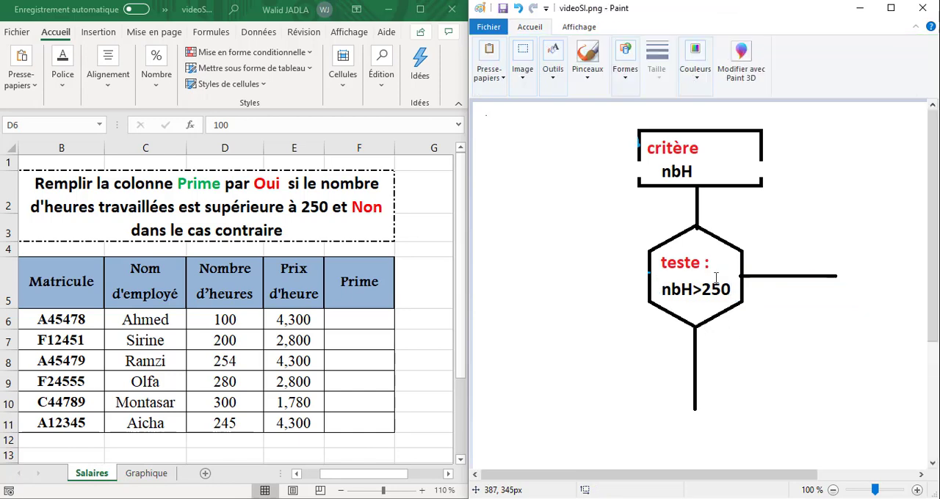
Add a red text label "vrai" above the horizontal branch leaving the hexagon
click(561, 90)
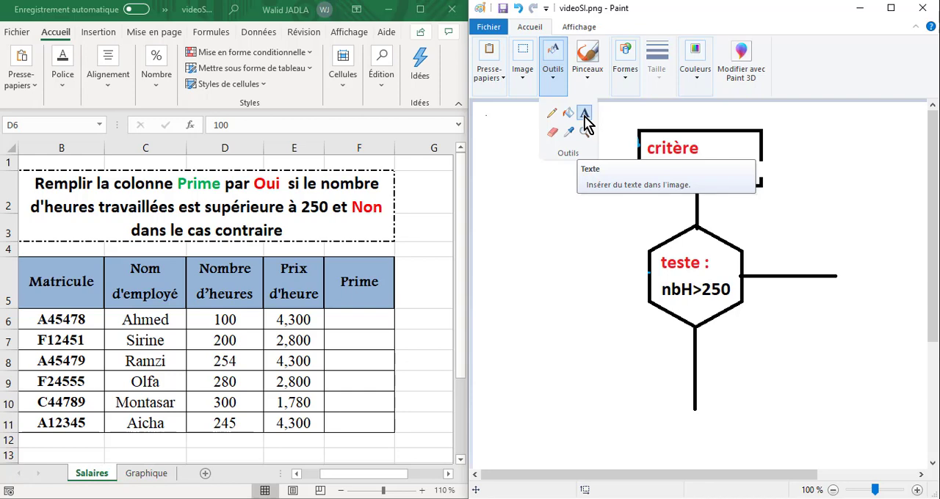
click(586, 121)
click(561, 88)
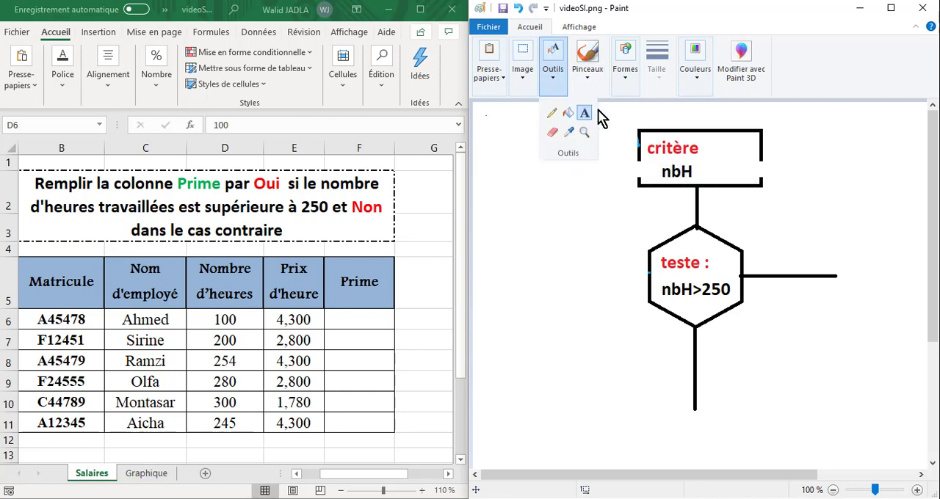
click(702, 135)
click(696, 79)
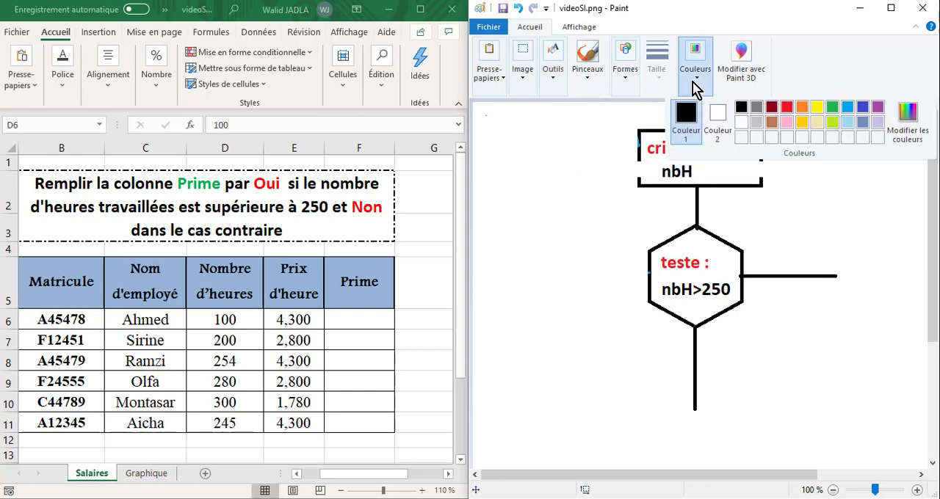
click(786, 107)
click(776, 252)
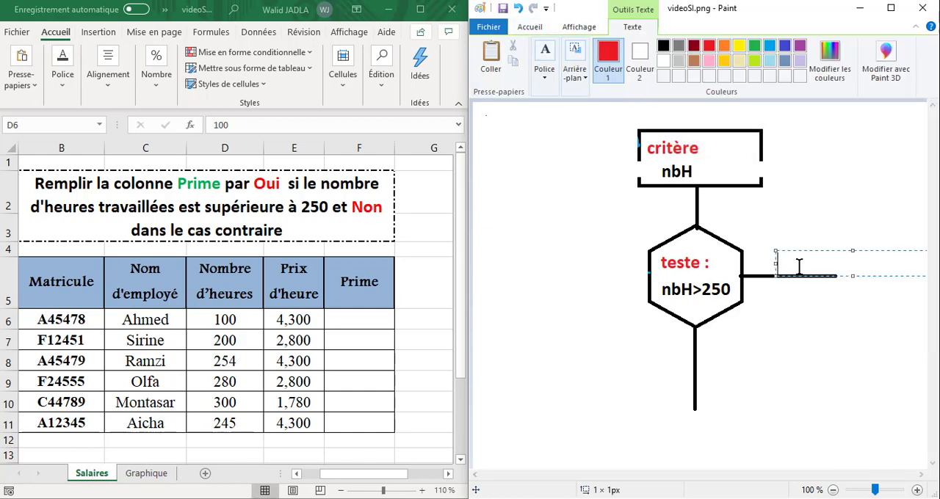
text(vrai)
click(709, 393)
Add a red text label "faux" beside the lower end of the vertical branch below the hexagon
click(707, 385)
text(faux)
click(756, 358)
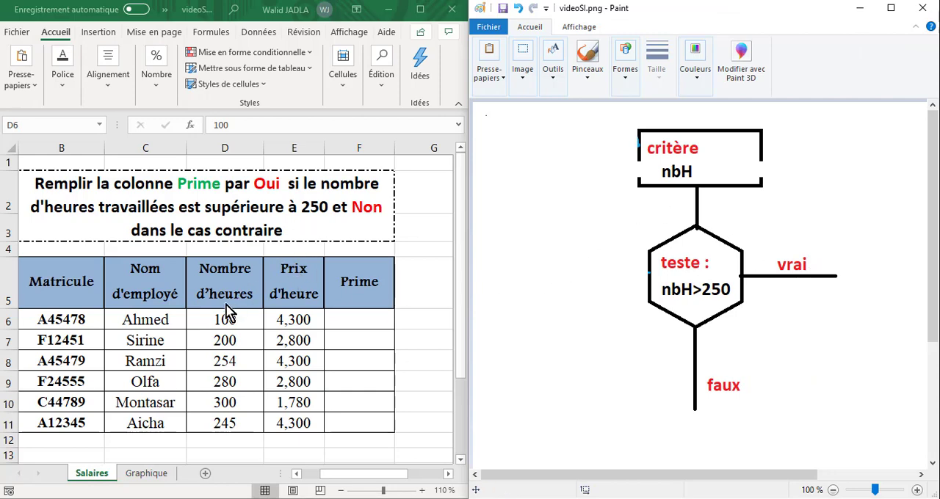
click(694, 171)
click(701, 295)
Write the outcome "oui" in green at the end of the "vrai" branch
click(557, 79)
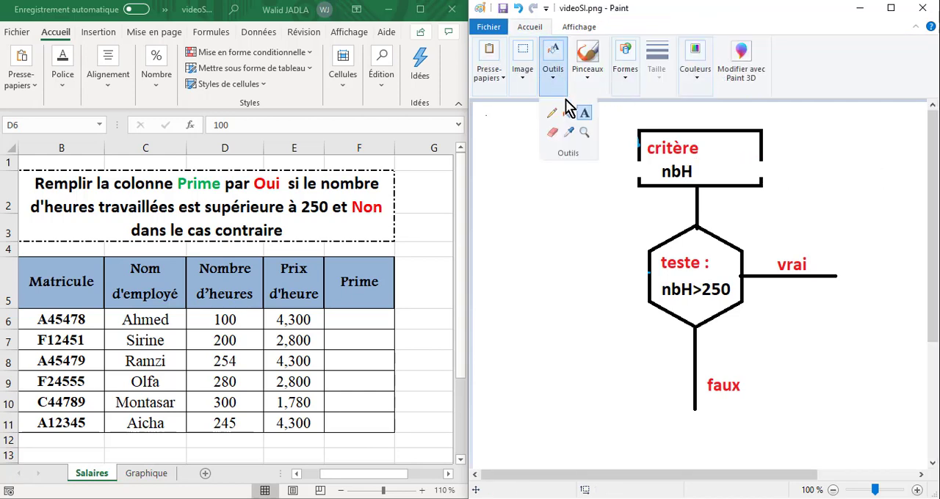
click(694, 78)
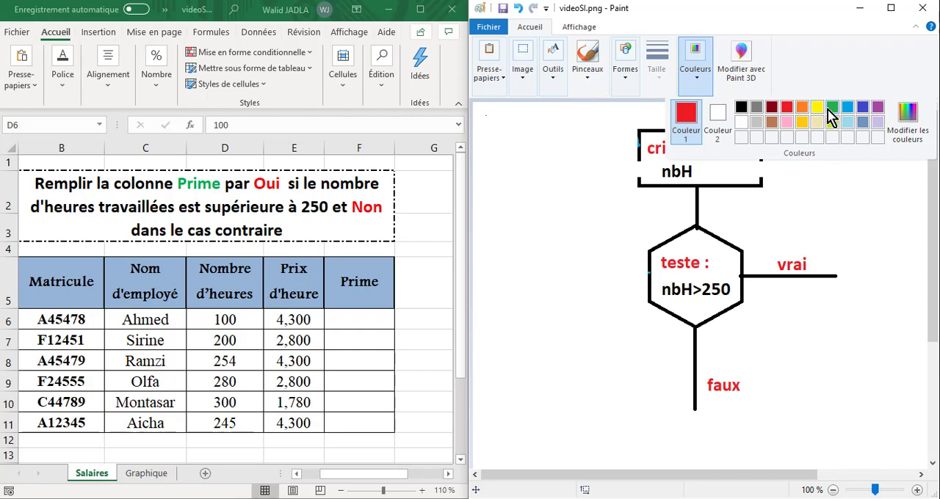
click(828, 113)
click(843, 262)
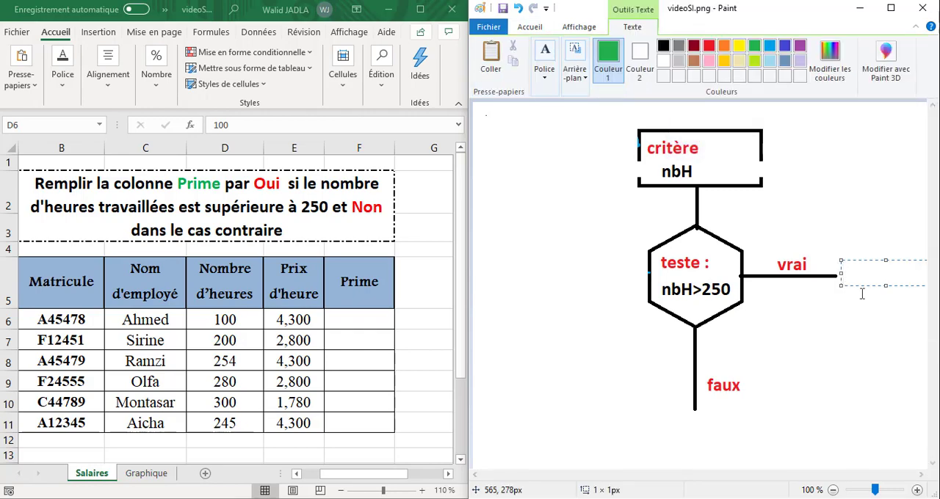
text(oui)
click(763, 283)
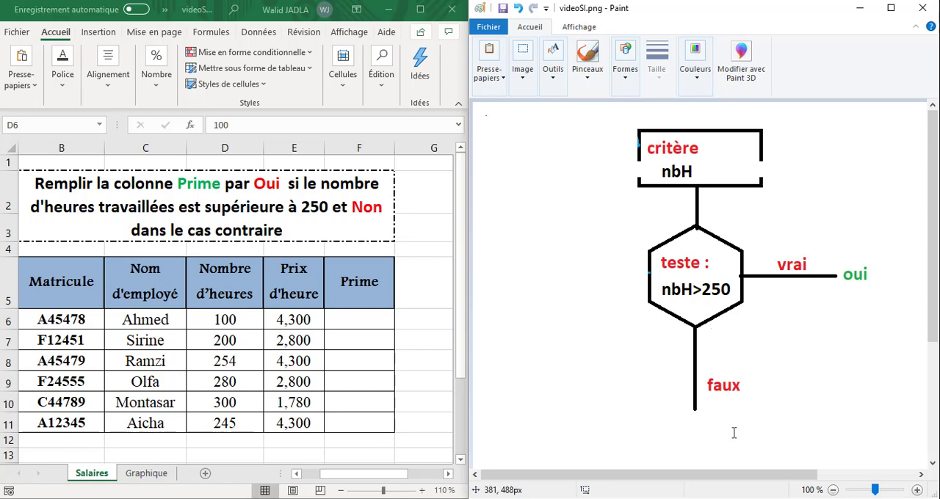
Write the outcome "Non" in green below the end of the "faux" branch
click(691, 409)
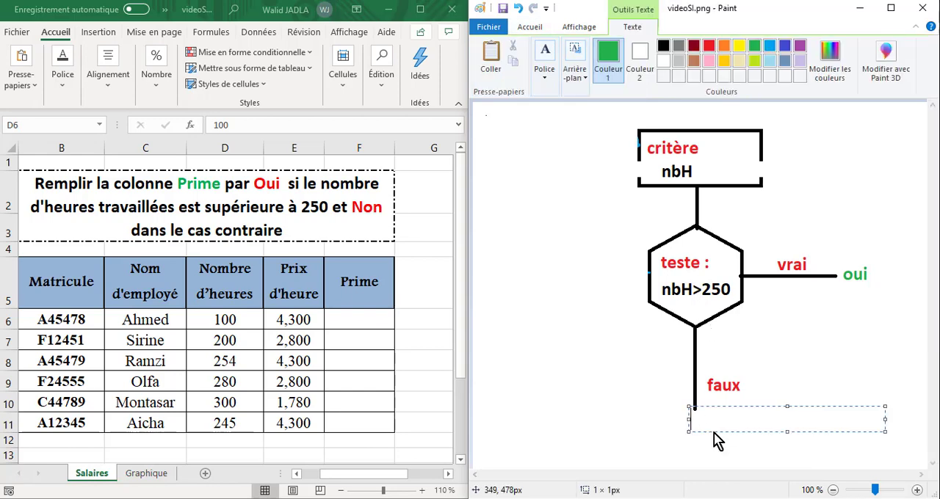
text(Non)
click(666, 379)
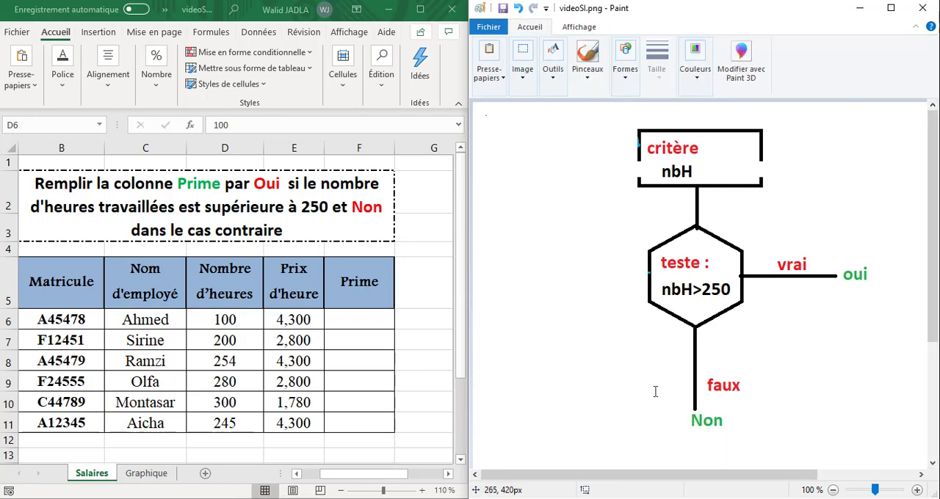
Back in the Excel salary table, enter "Non" as the Prime in F6 and fill it down to F7
click(352, 319)
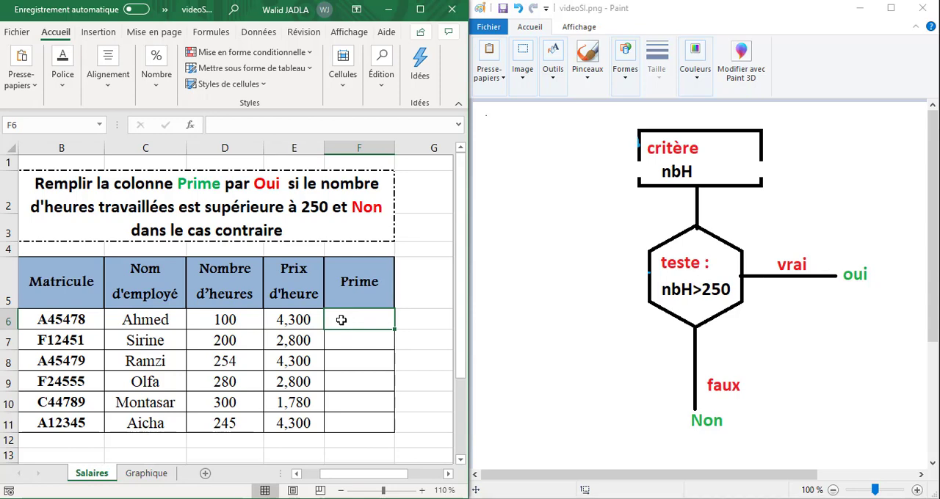
double_click(229, 320)
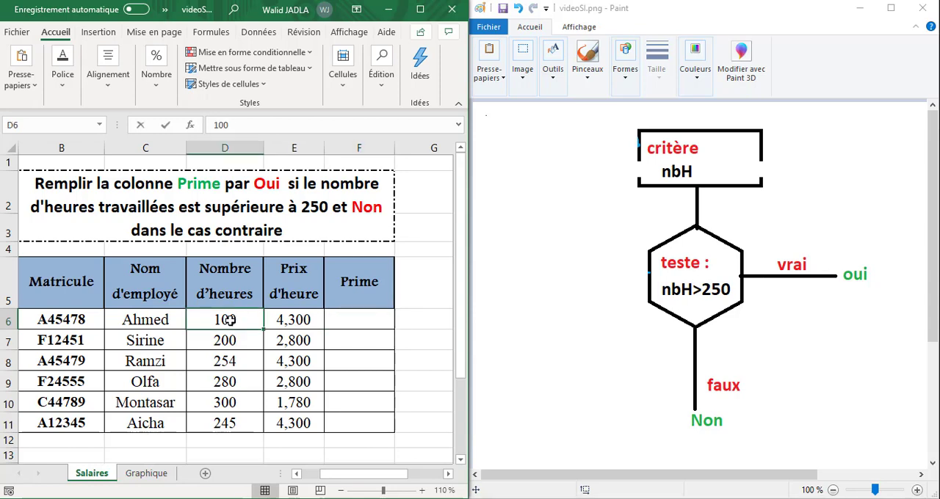
click(357, 321)
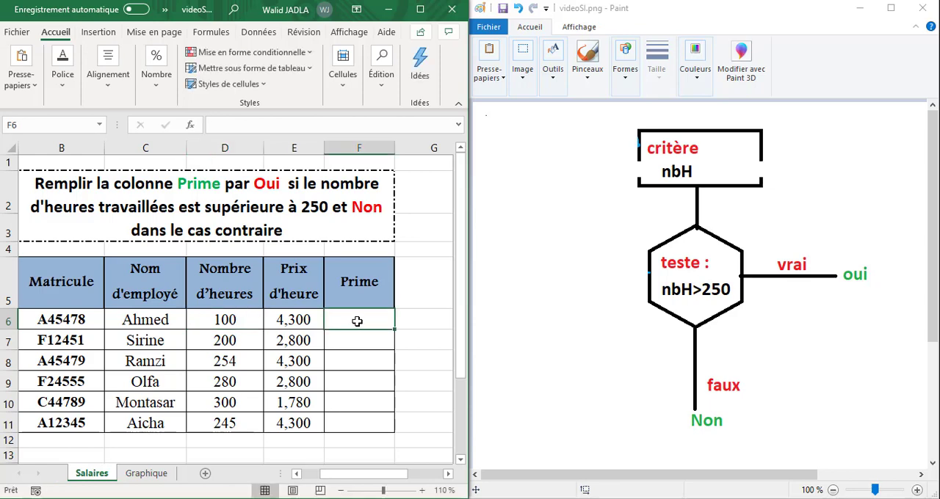
text(Non)
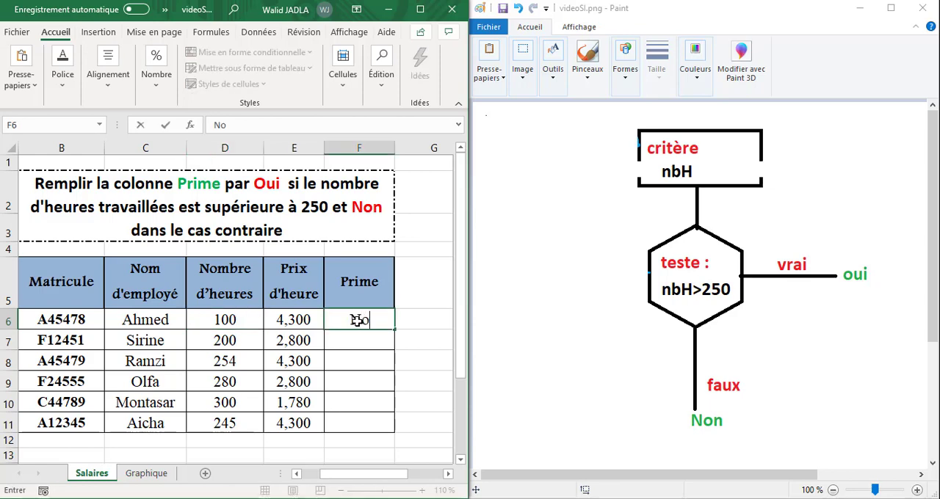
click(356, 345)
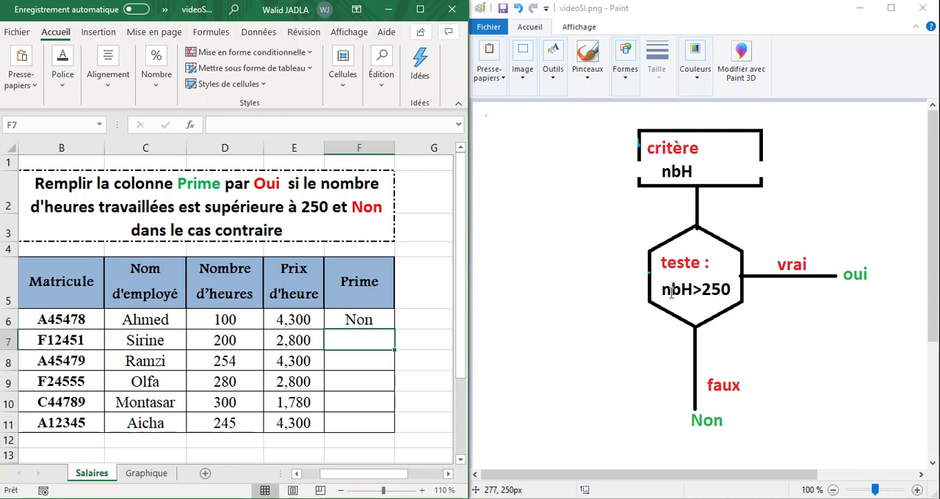
click(372, 318)
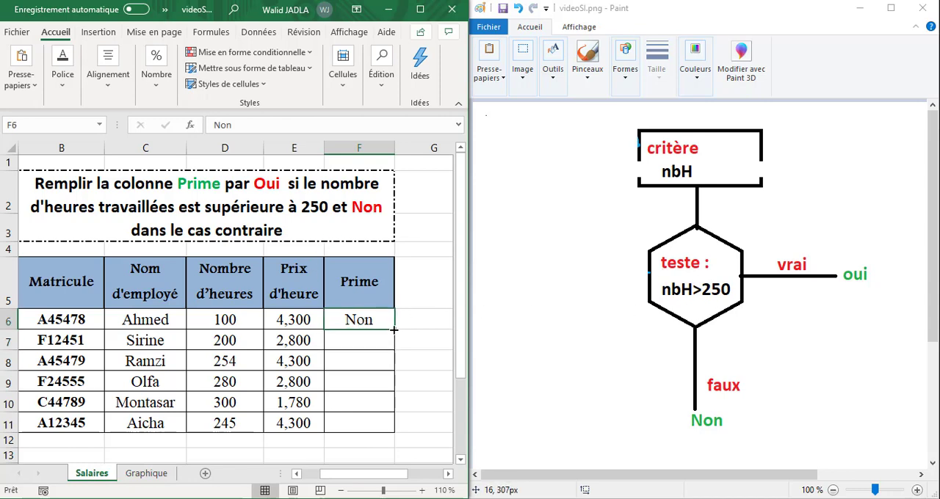
drag(394, 330, 393, 351)
Enter "Oui" as the Prime in F8 and fill it down to F10
click(365, 361)
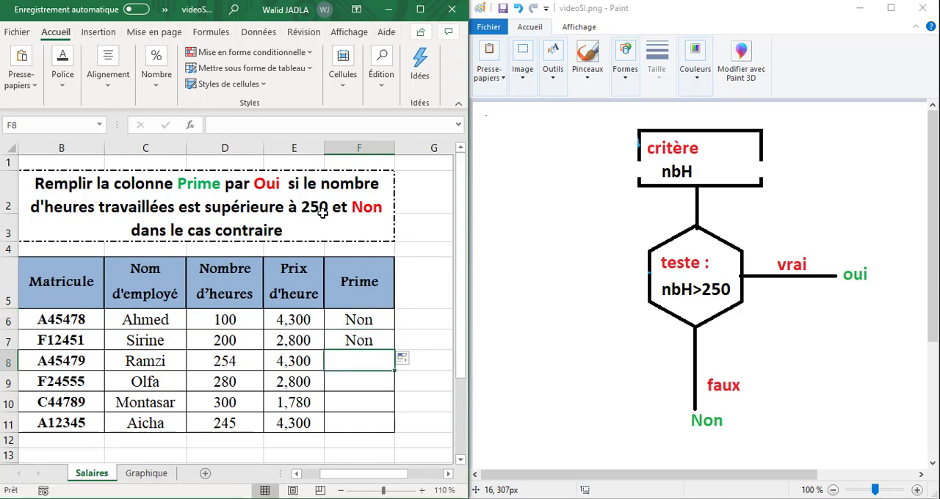
double_click(345, 360)
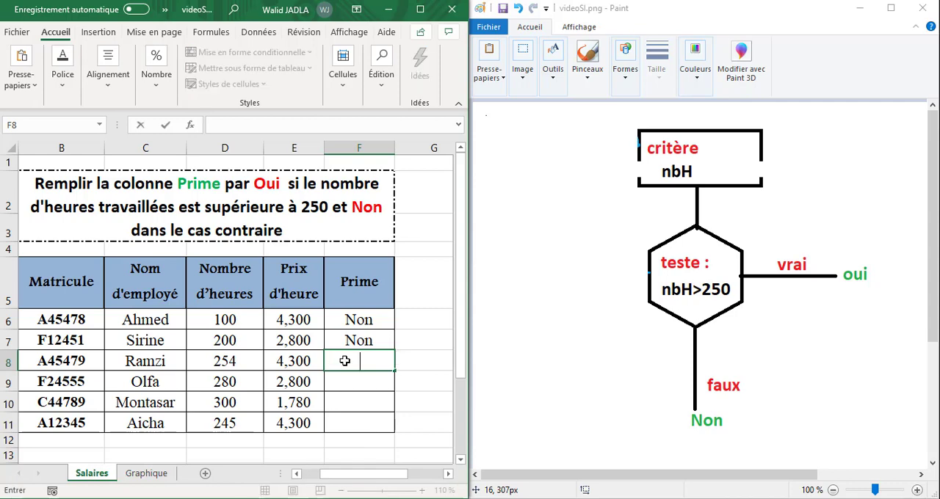
text(Oui)
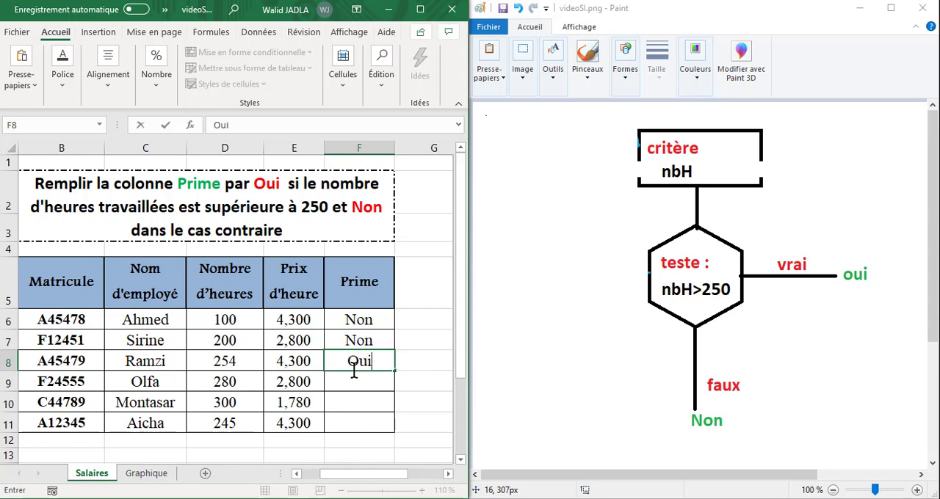
click(346, 382)
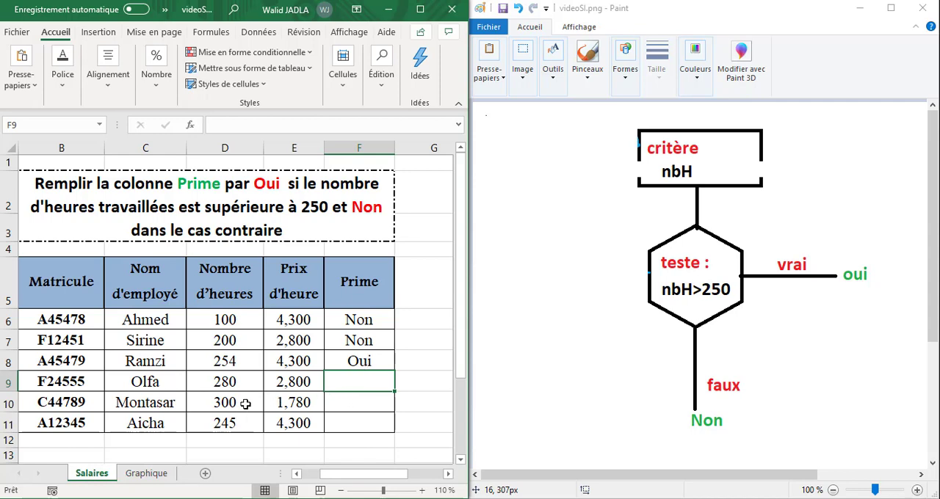
click(368, 365)
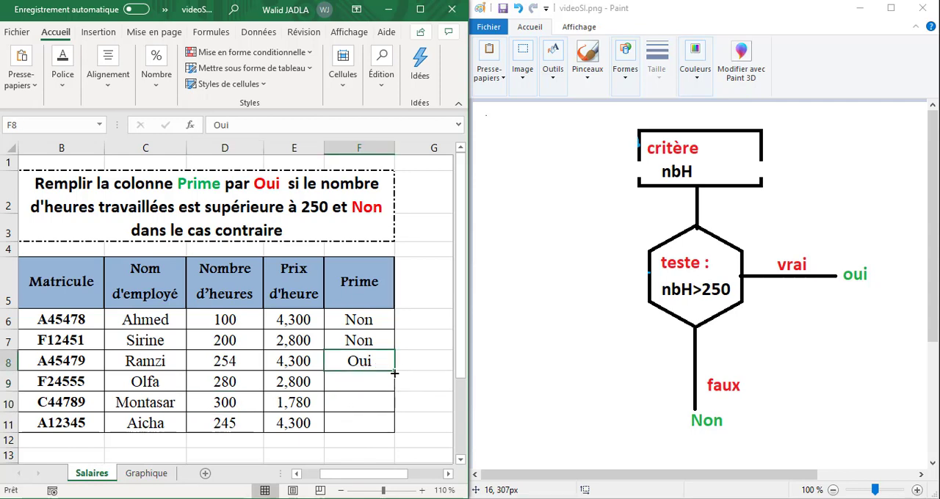
drag(395, 374, 392, 409)
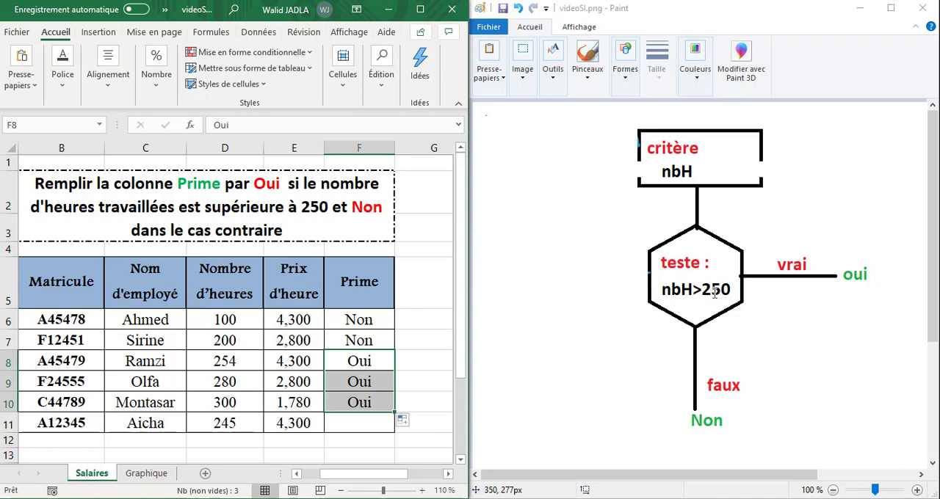
click(793, 261)
click(858, 285)
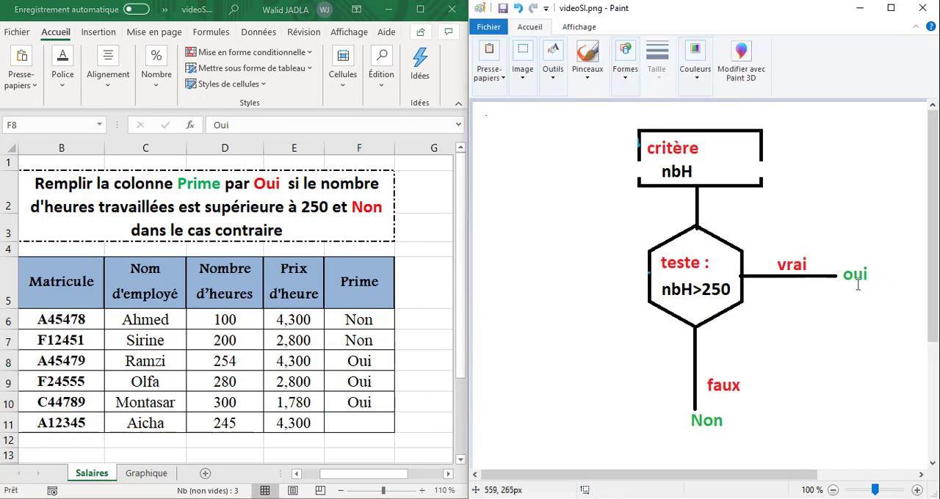
Enter "Non" as the Prime in F11
click(343, 421)
click(220, 425)
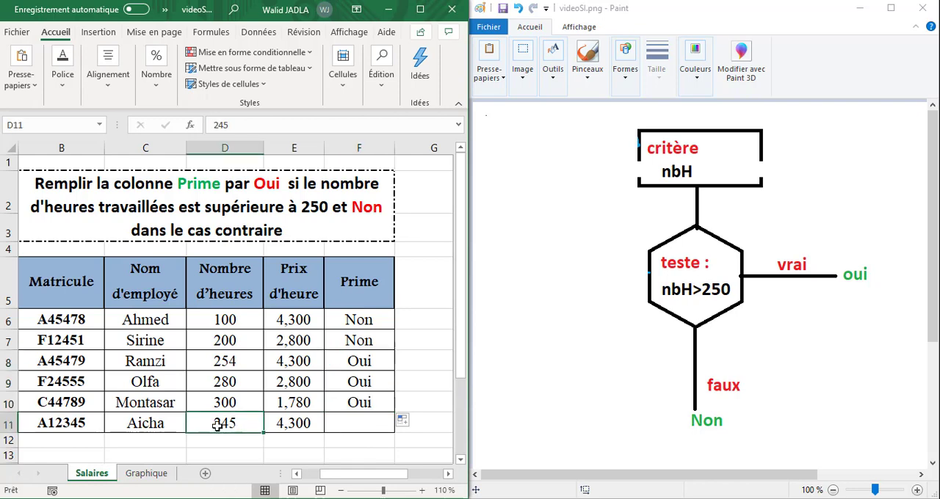
click(357, 423)
double_click(359, 423)
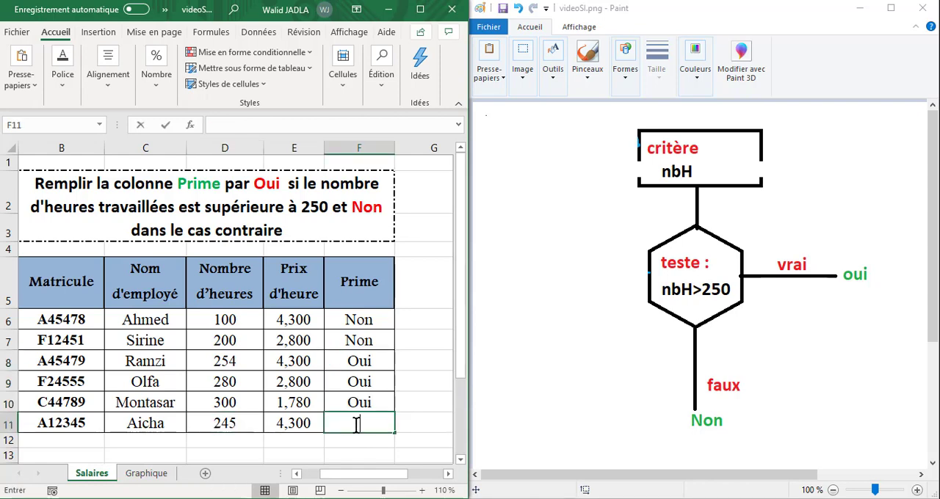
text(Non)
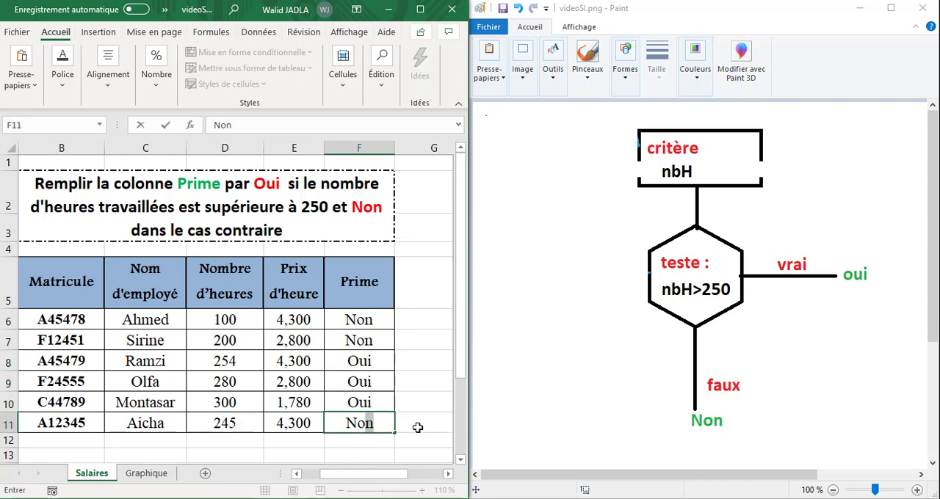
click(443, 428)
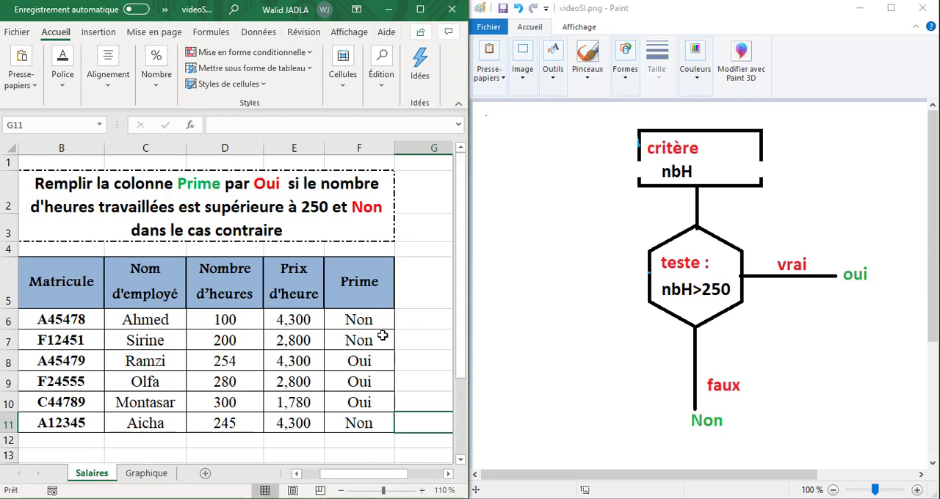
Change the Nombre d'heures in D6 to 400
click(225, 321)
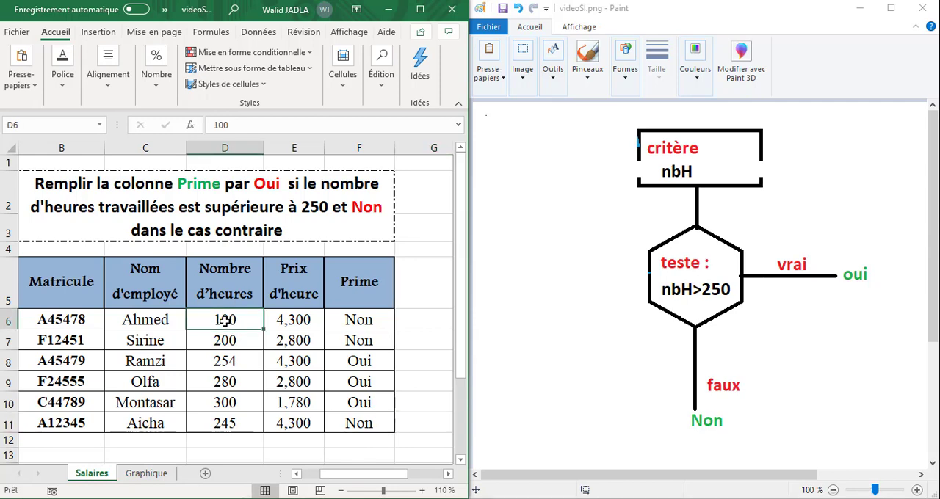
double_click(224, 320)
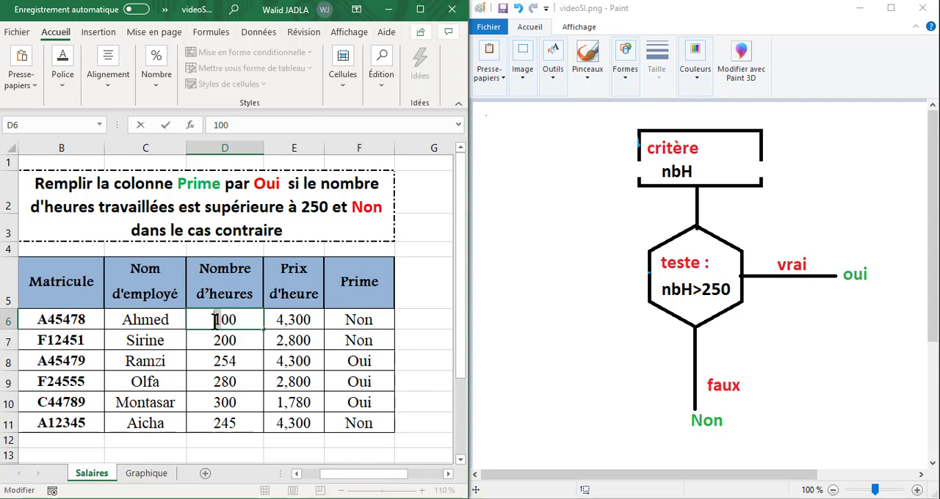
drag(215, 321, 219, 321)
text(4)
key(ctrl+Return)
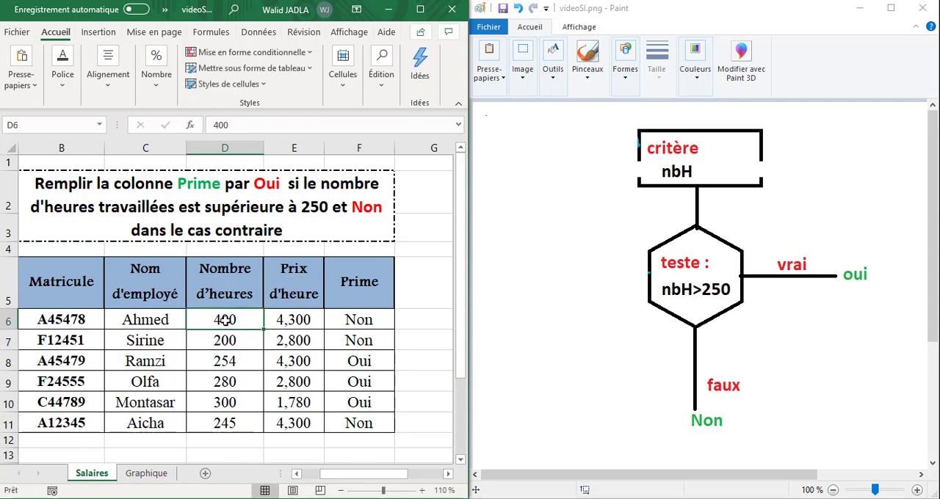
click(715, 280)
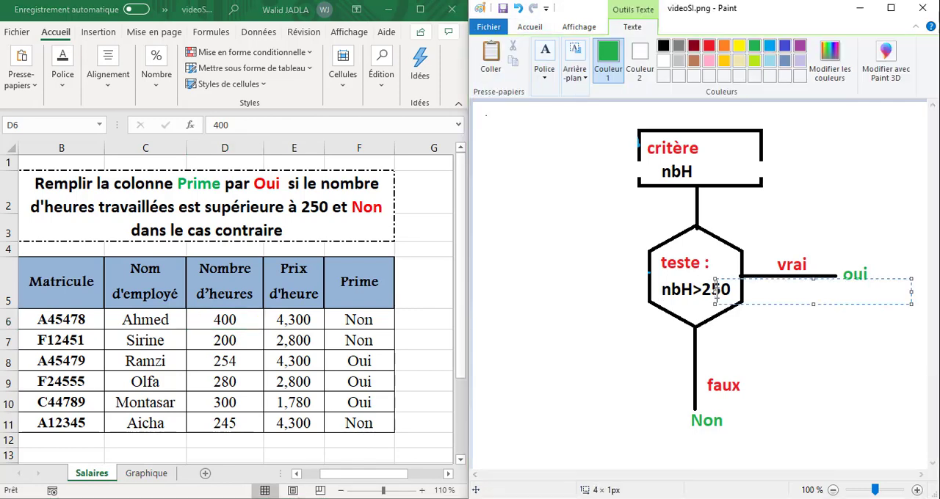
click(791, 272)
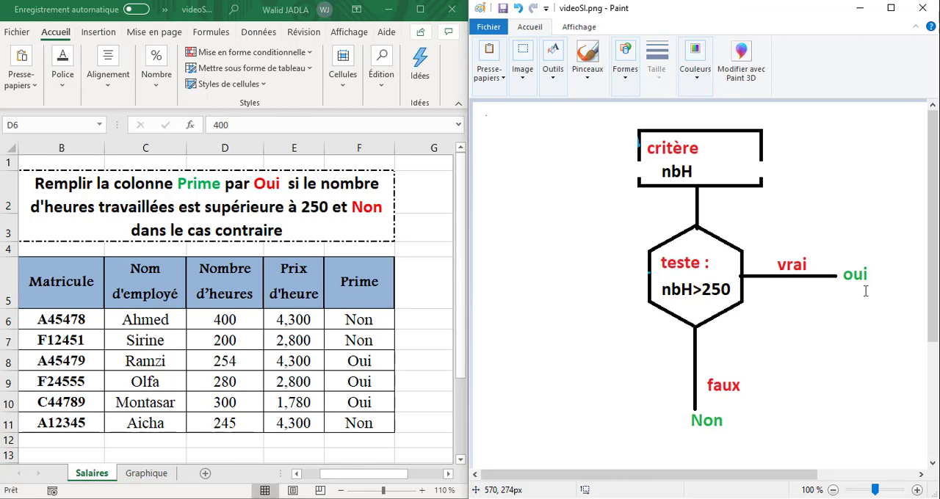
click(372, 321)
click(236, 323)
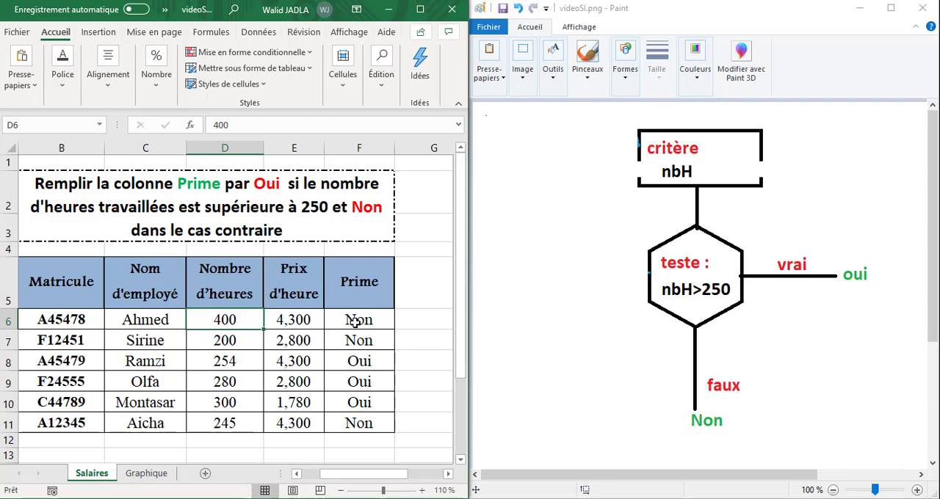
Clear all the manually entered Prime values in F6:F11
drag(356, 323, 362, 424)
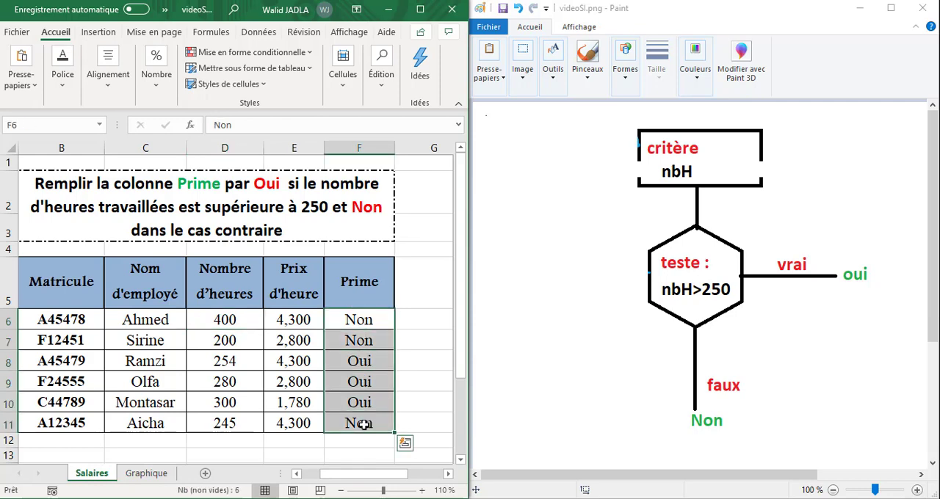
key(Delete)
Insert the SI function in F6 and move its arguments dialog clear of the table
click(353, 321)
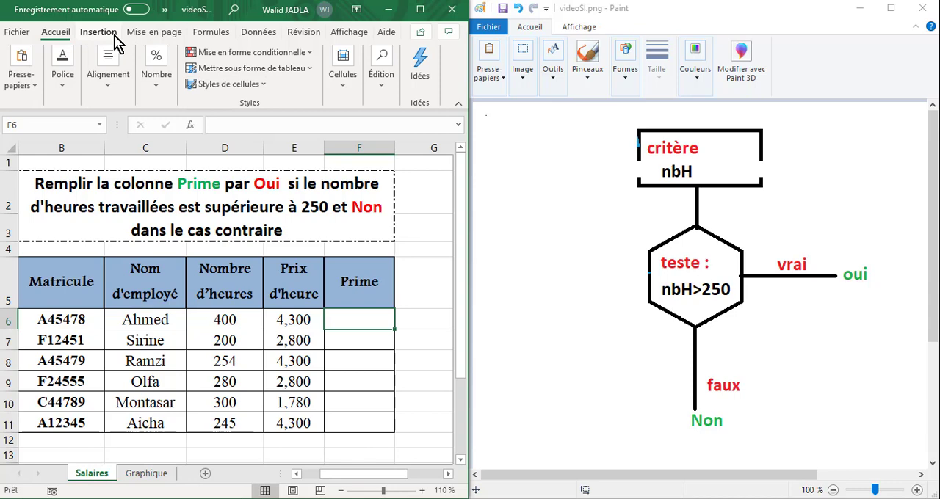
click(211, 35)
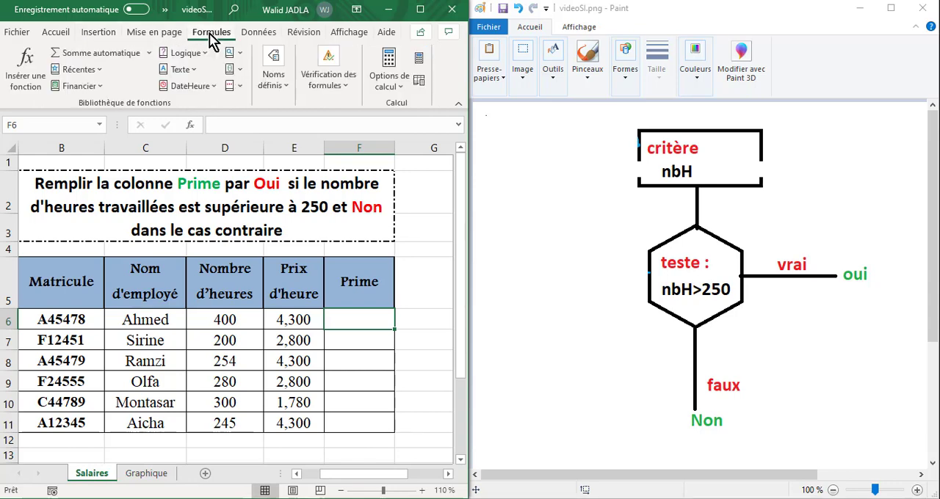
click(33, 85)
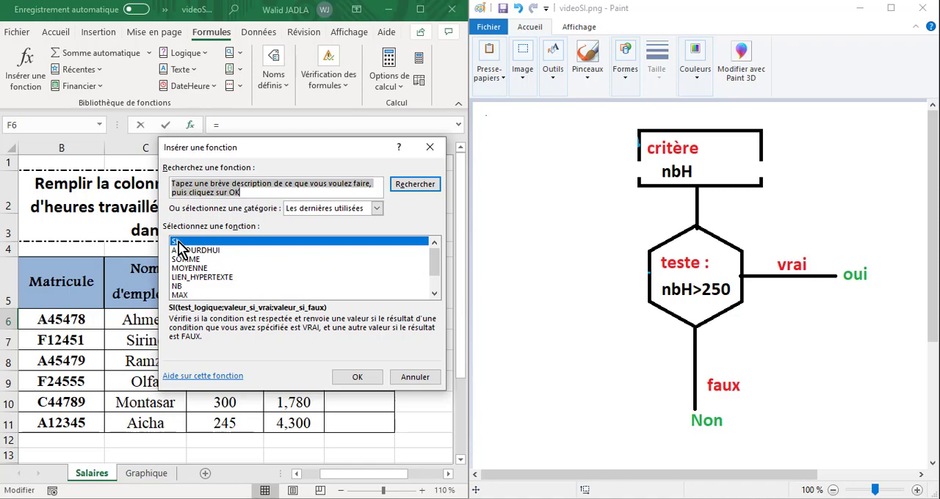
click(355, 378)
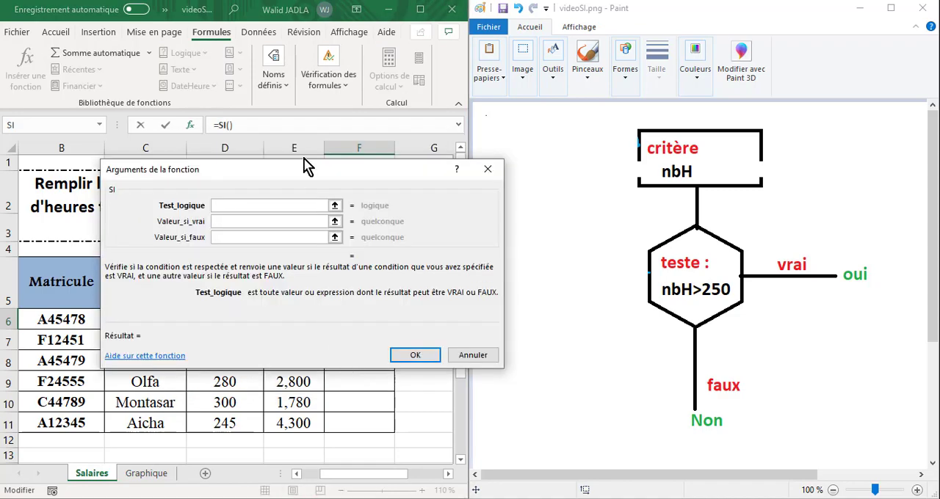
drag(290, 183, 380, 252)
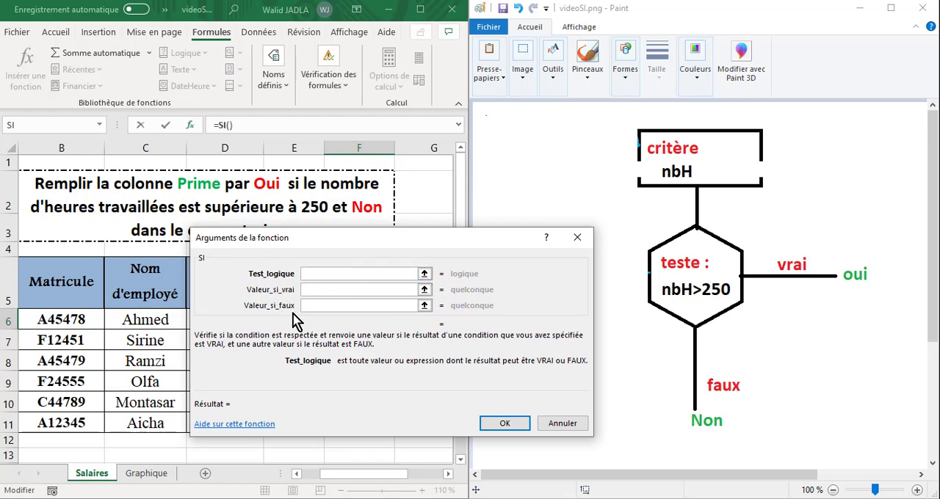
mouse_move(375, 253)
mouse_down()
mouse_move(333, 252)
mouse_move(424, 238)
mouse_move(440, 125)
mouse_move(426, 53)
mouse_move(420, 59)
mouse_up()
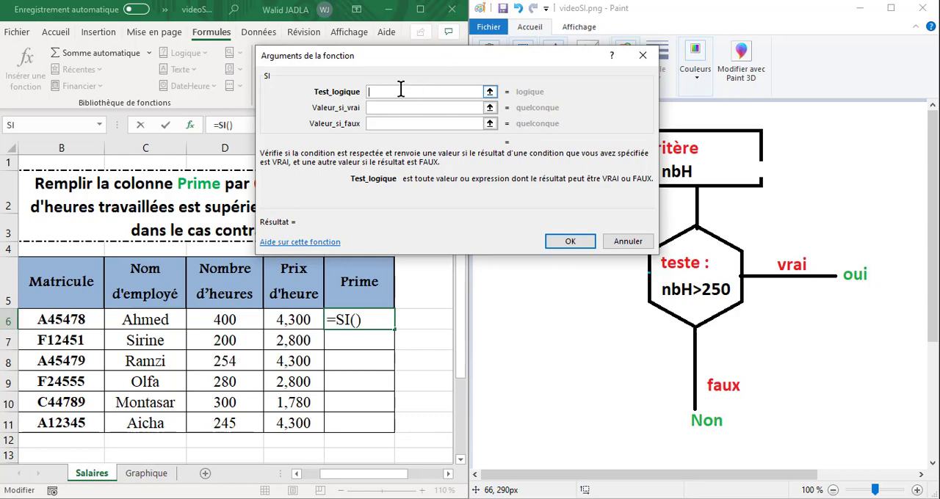
text(D6)
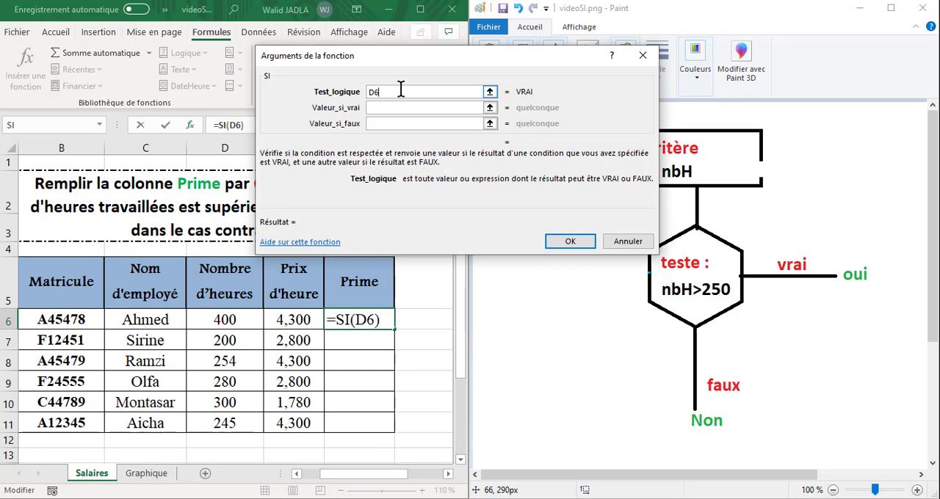
key(BackSpace)
key(BackSpace)
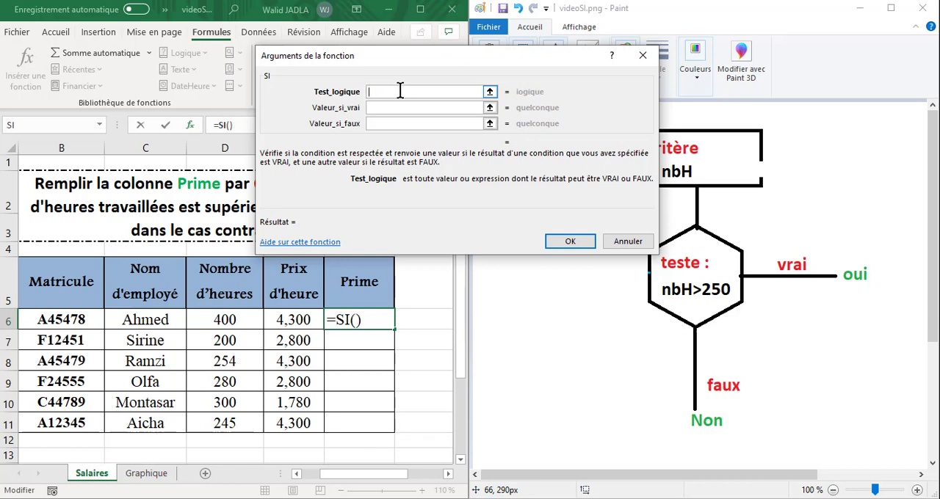
Set the SI function's Test_logique to D6>250, referencing the hours cell D6
click(228, 320)
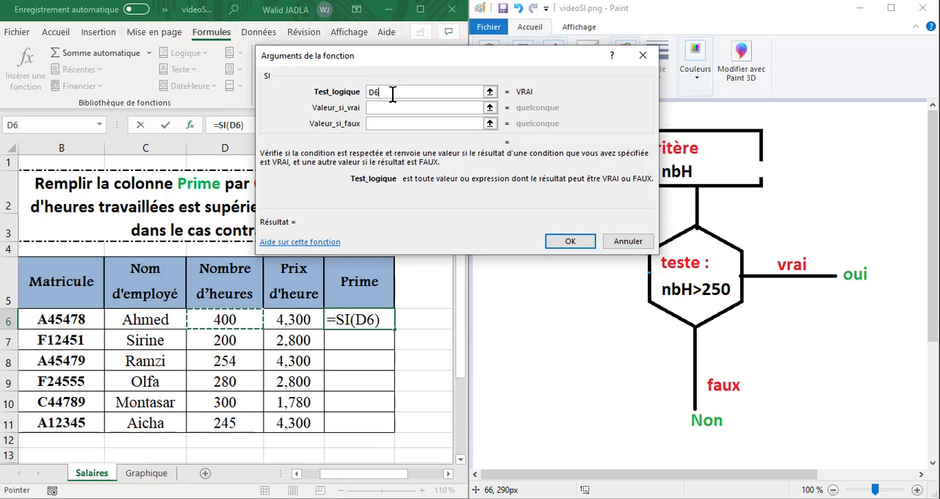
text(>)
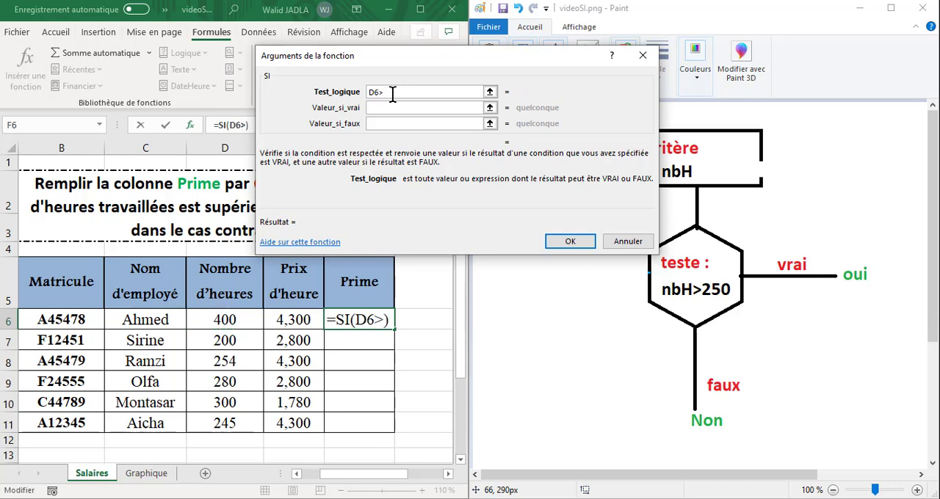
text(250)
click(390, 107)
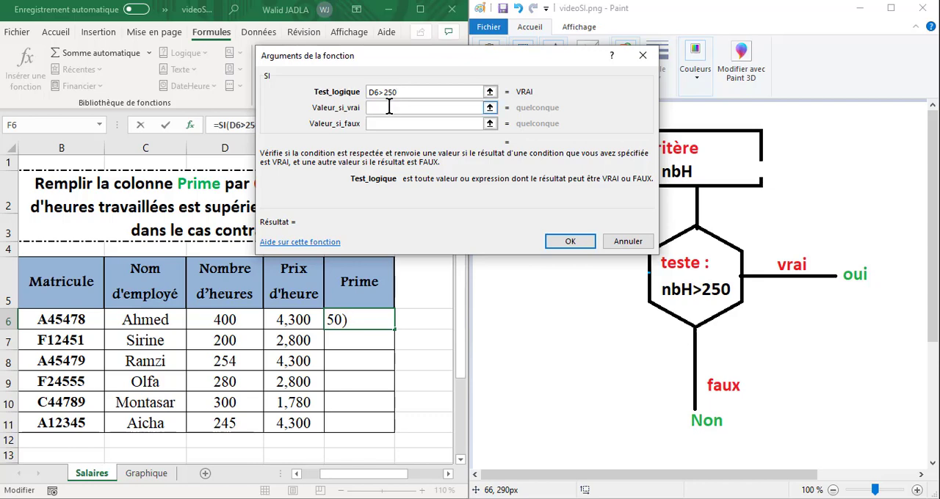
click(390, 107)
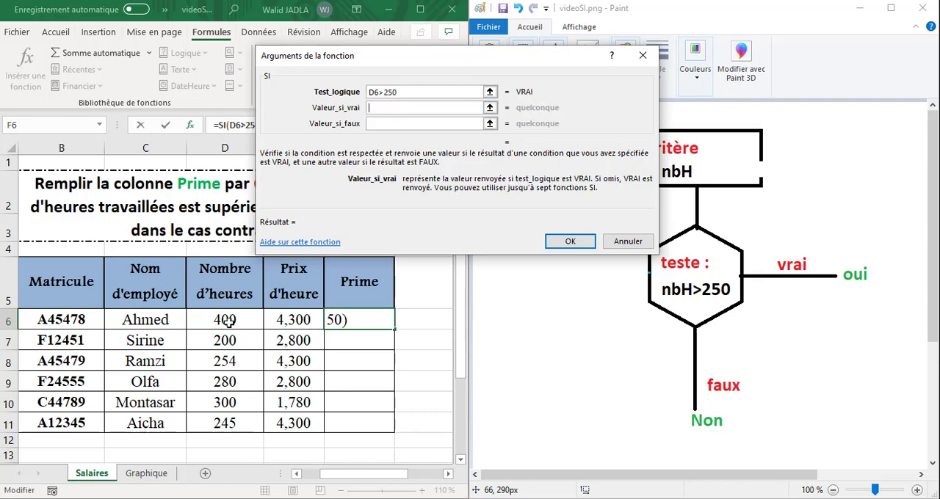
click(370, 92)
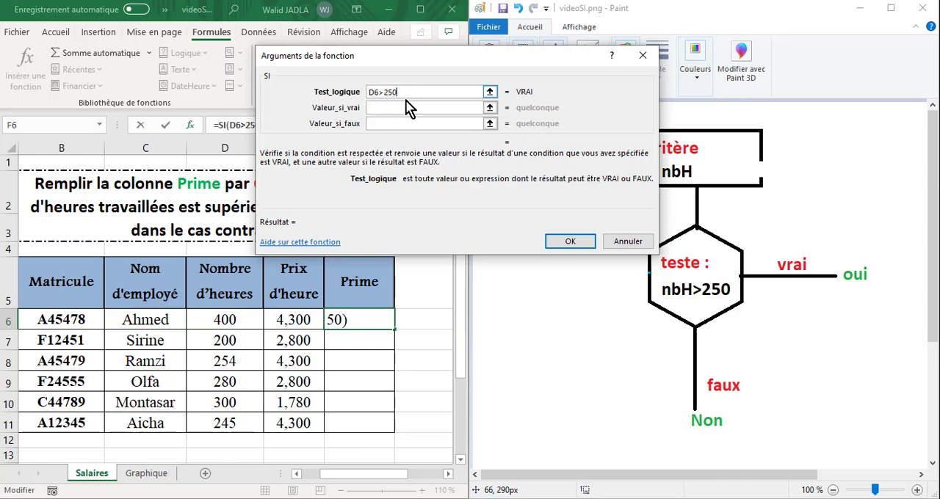
Set Valeur_si_vrai to "Oui" and Valeur_si_faux to "Non", and confirm the SI function in F6
click(403, 108)
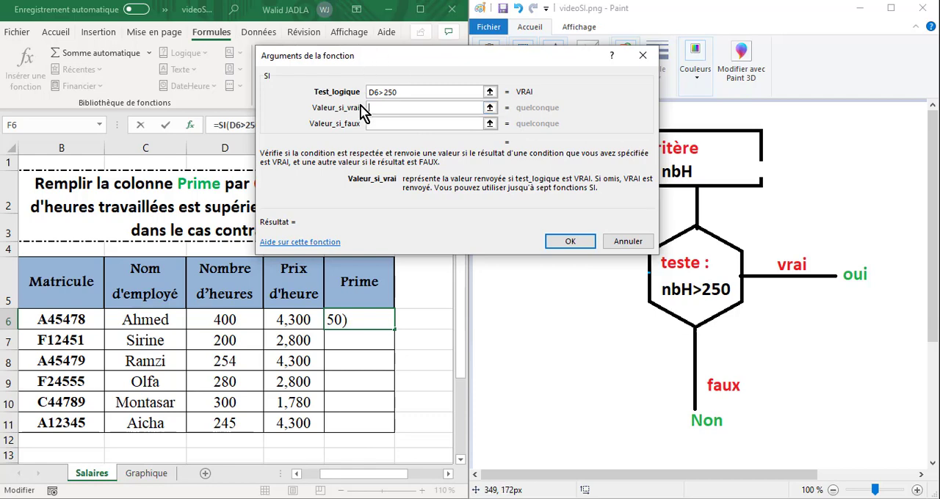
text(Oui)
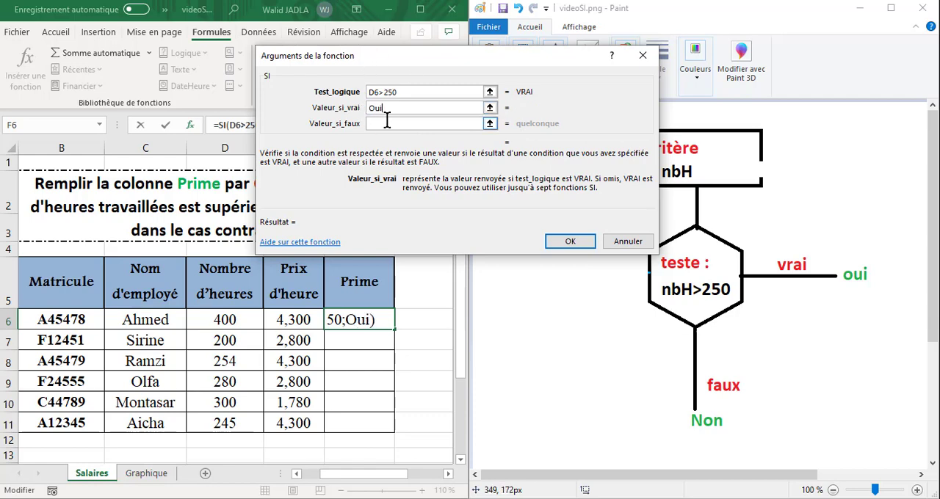
click(378, 123)
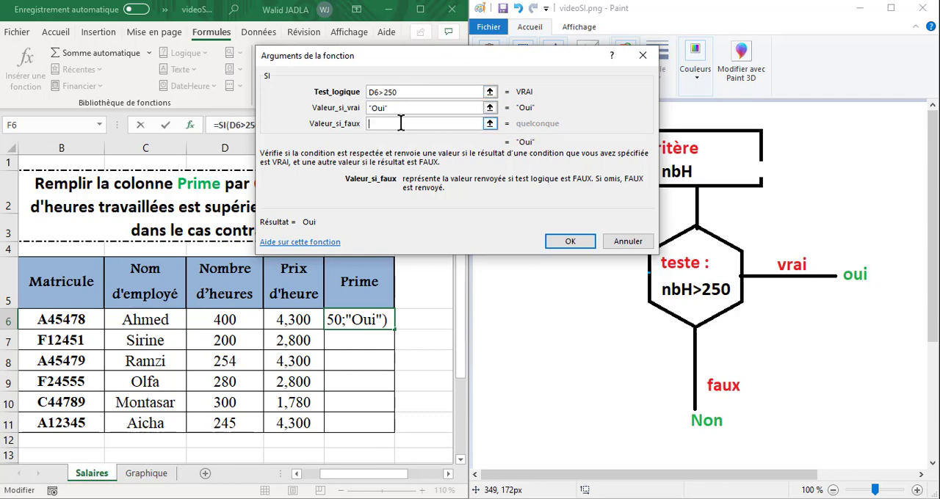
text(Non)
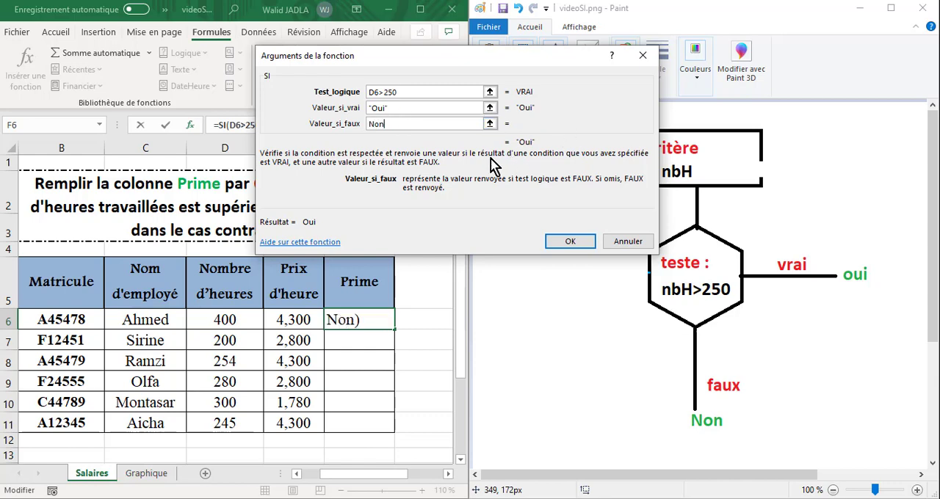
click(415, 109)
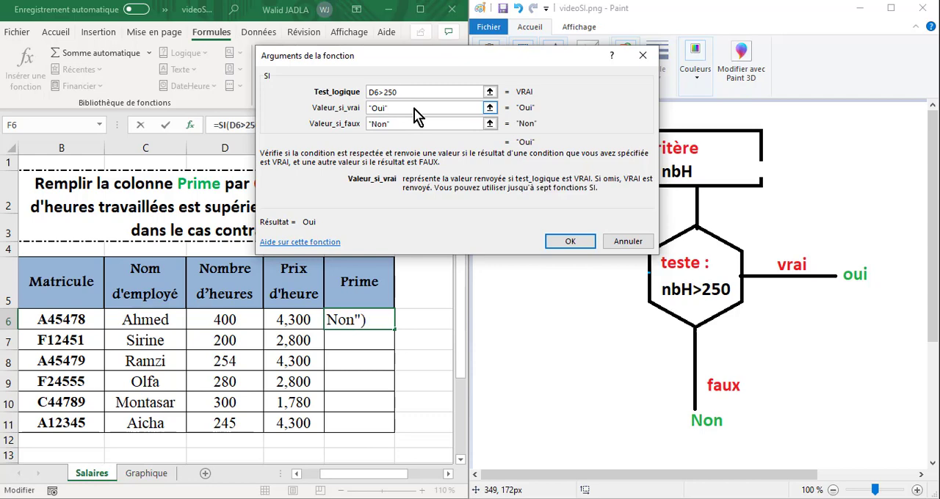
click(569, 245)
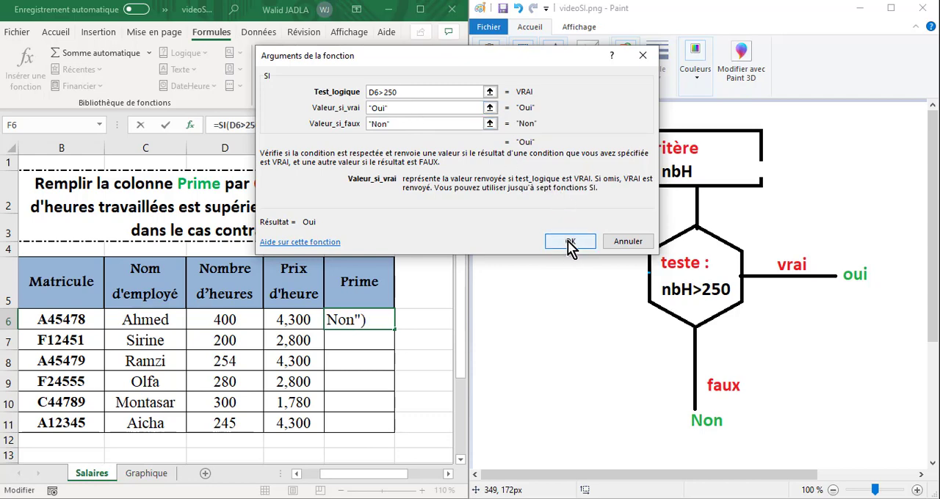
click(571, 245)
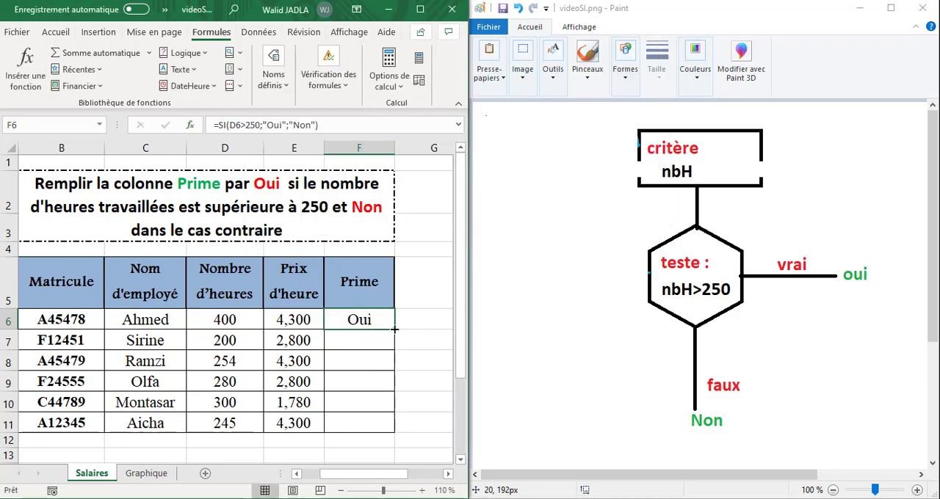
Fill the SI formula from F6 down to F11 and check the copied formula in F7
drag(394, 330, 390, 432)
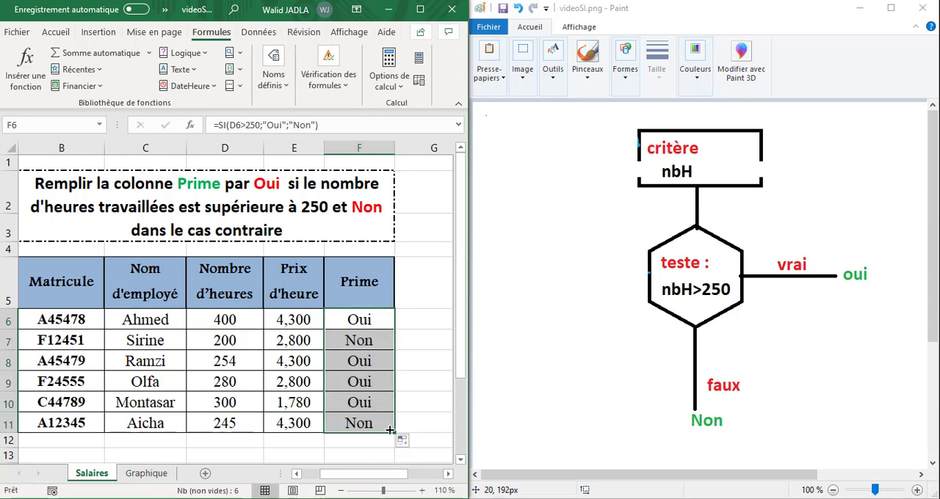
click(360, 345)
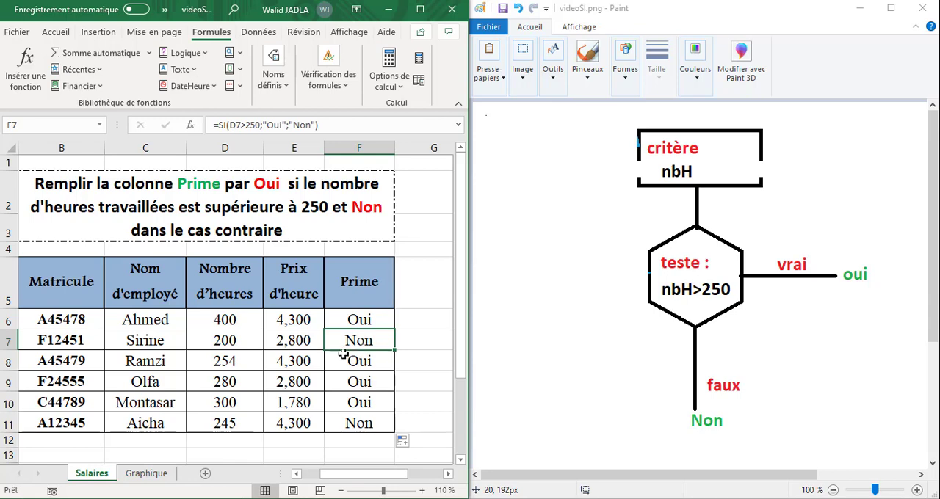
click(239, 318)
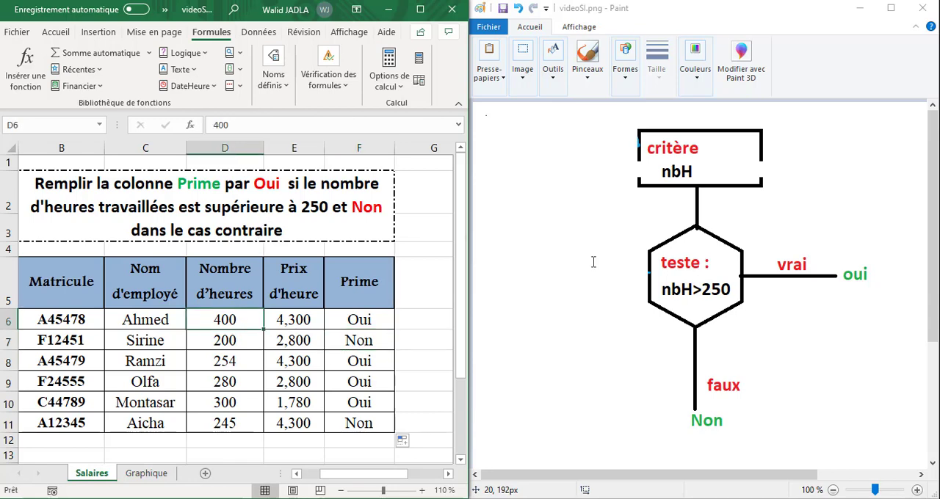
Check the Prime results in F6 to F11 against the corresponding hours in column D and the 250-hour criterion
click(360, 320)
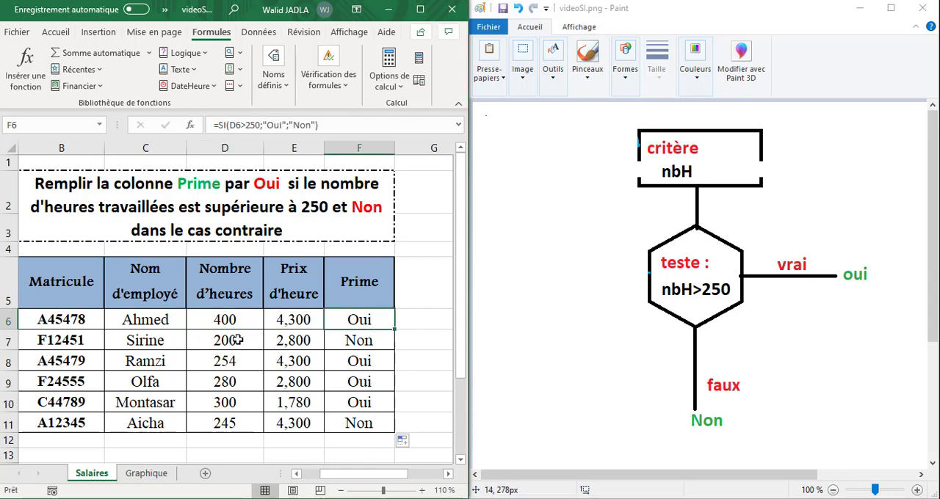
click(239, 339)
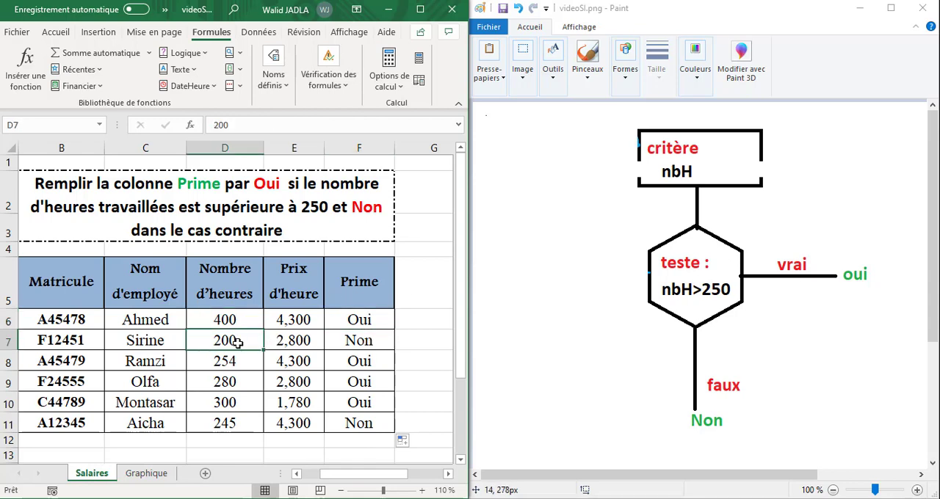
click(359, 343)
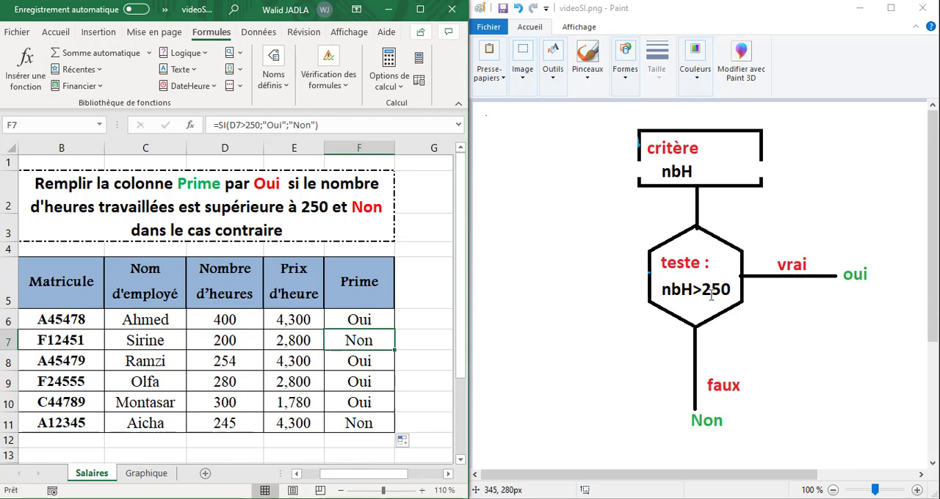
click(376, 361)
click(359, 381)
click(353, 406)
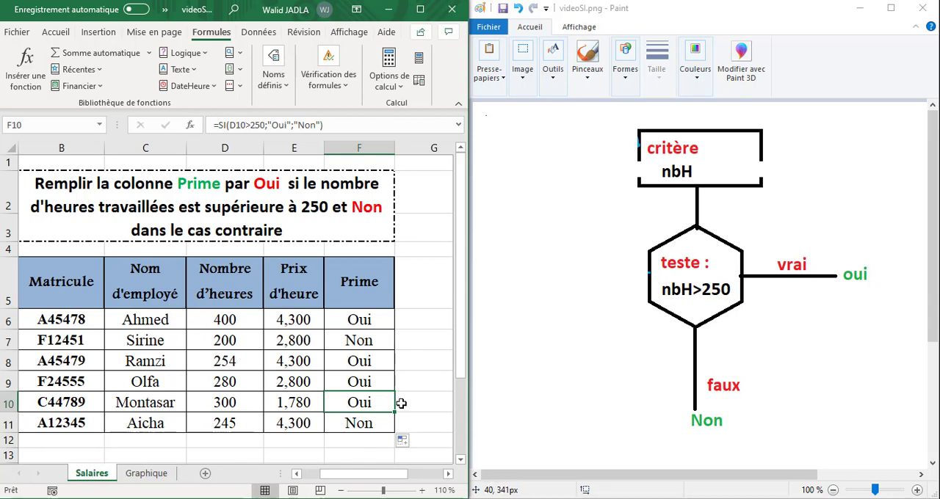
click(369, 423)
Change the hours in D6 to 100 and check the recalculated Prime result in F6
double_click(219, 321)
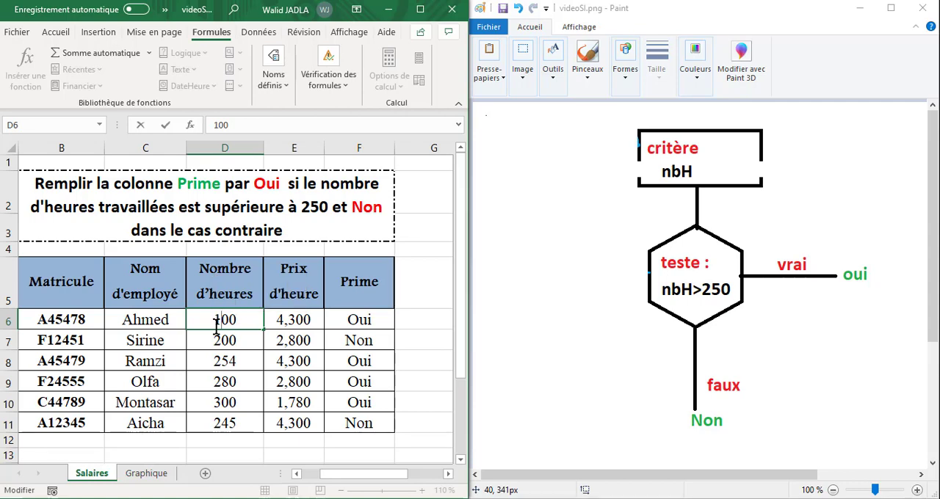
key(BackSpace)
text(1)
key(Return)
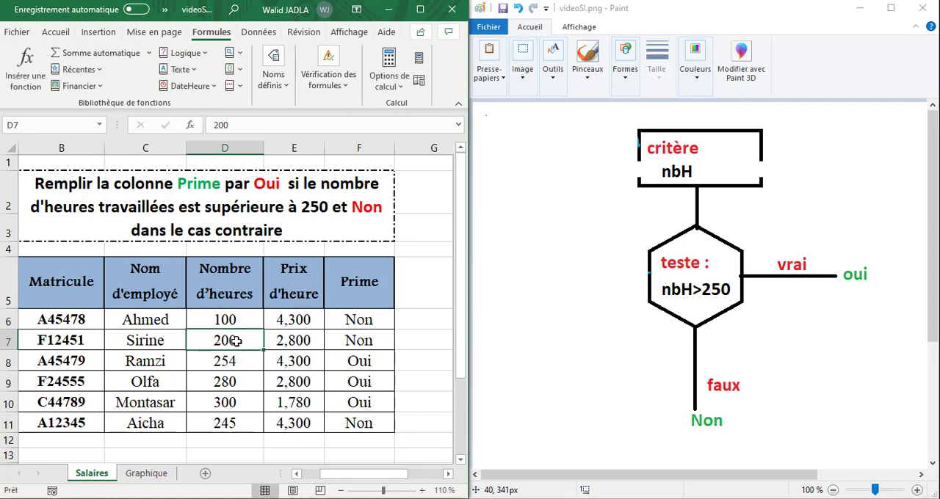
click(373, 321)
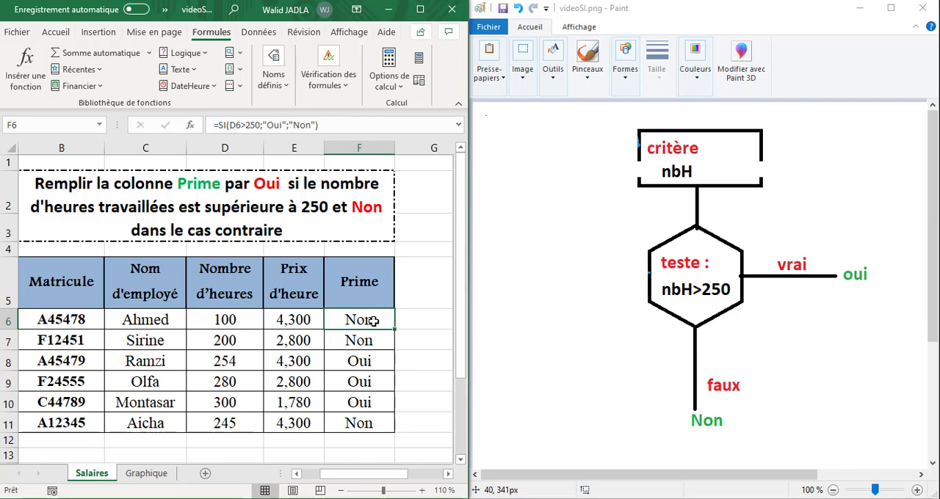
Change the hours in D7 to 290 and check the recalculated Prime result in F7
double_click(229, 341)
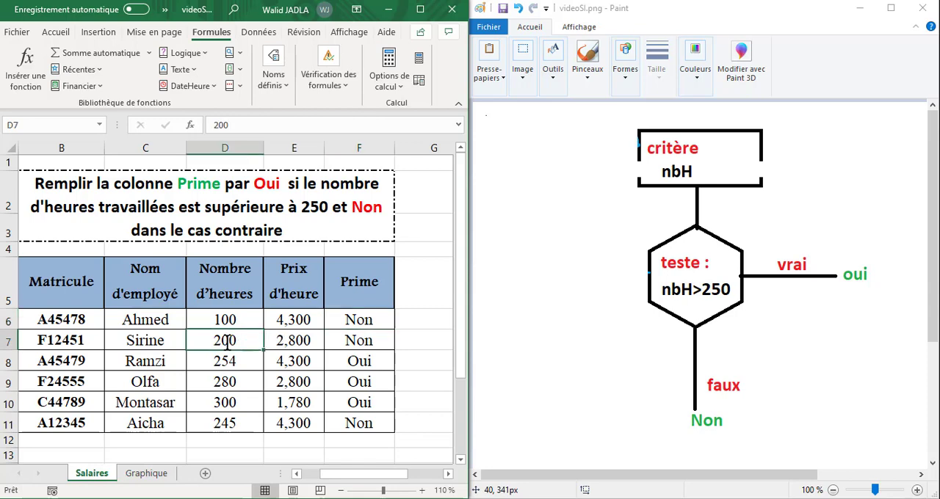
drag(221, 344, 229, 345)
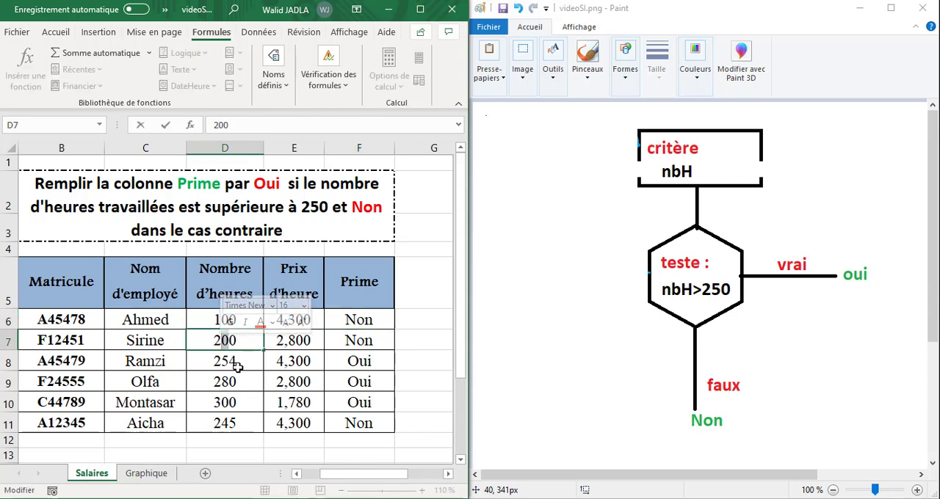
text(9)
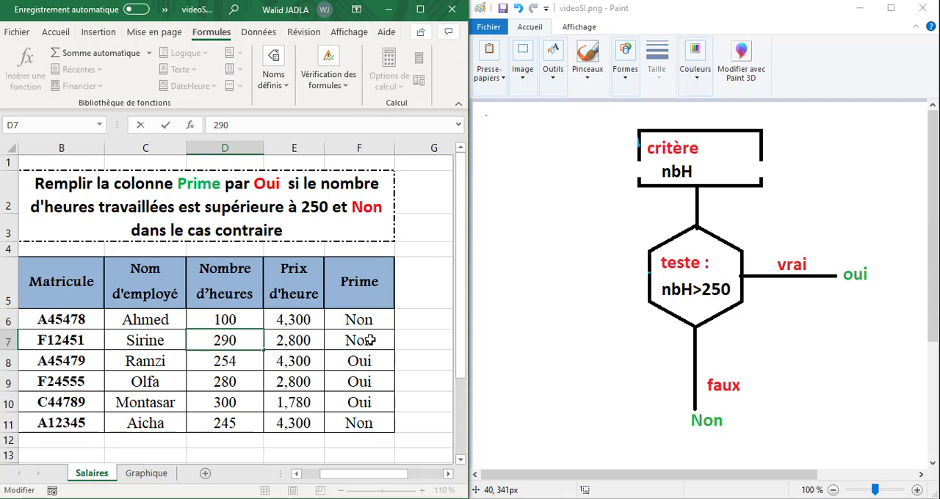
key(Return)
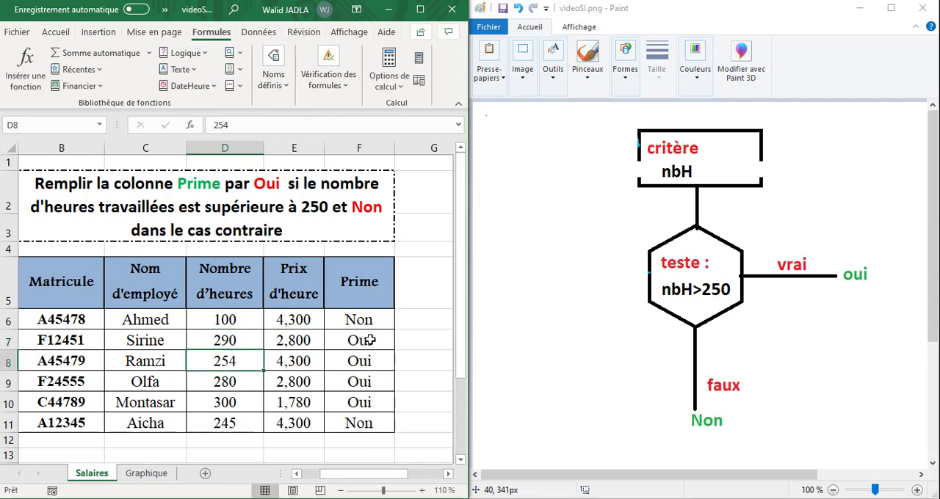
click(371, 340)
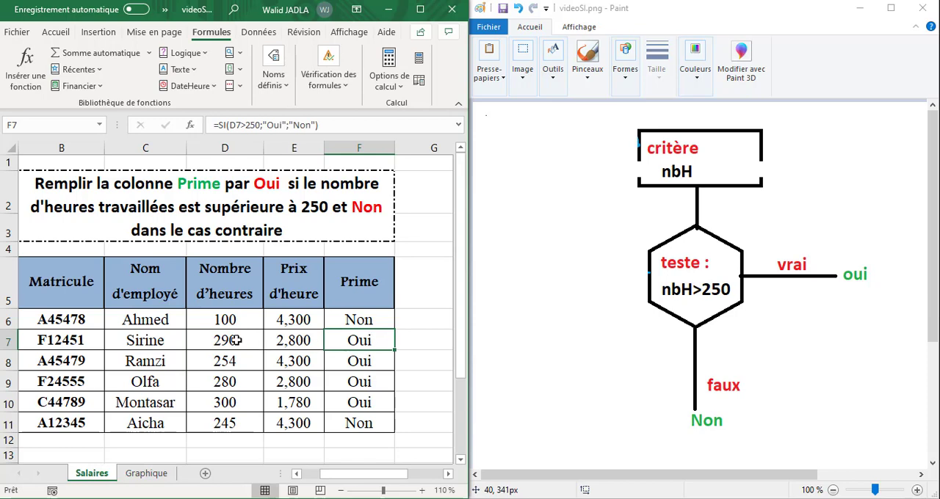